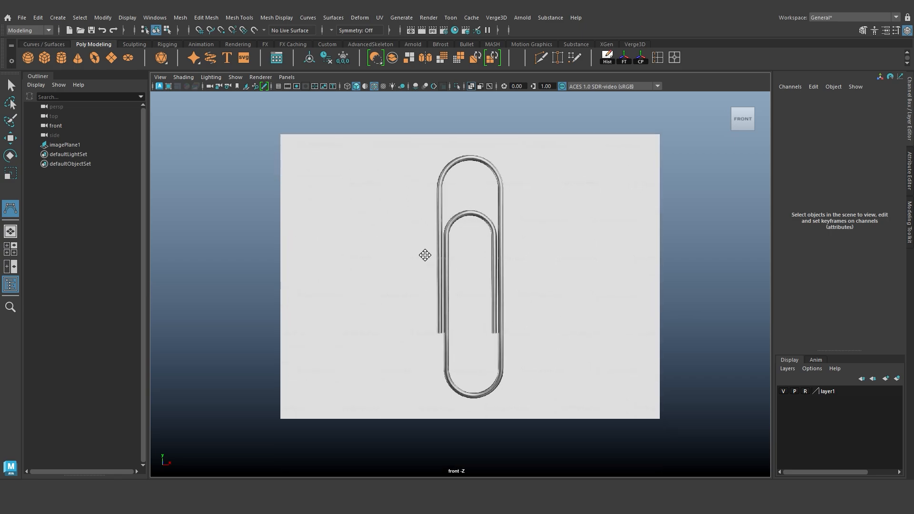
# - Start a curve at the outer wire's free left end and trace up its leg and around the outer top arch
pyautogui.click(429, 363)
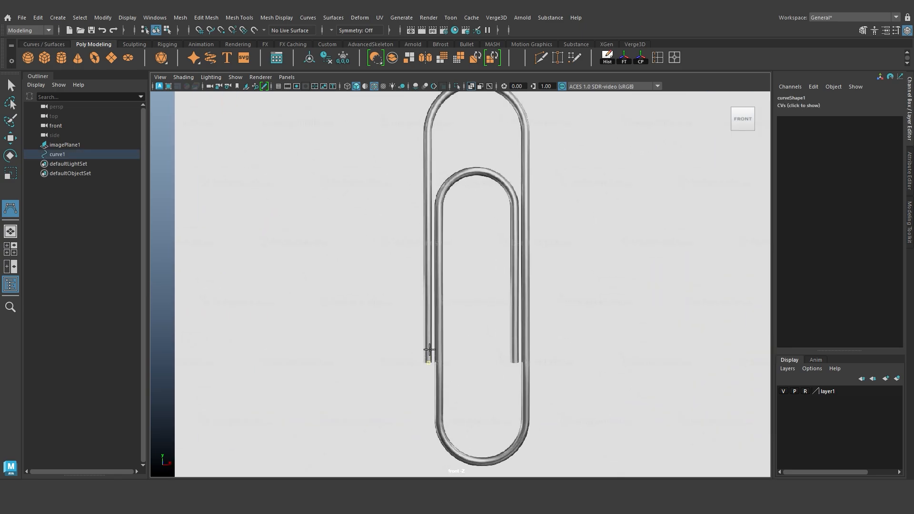
pyautogui.keyDown('alt'); pyautogui.moveTo(447, 275); pyautogui.dragTo(451, 339, button='middle'); pyautogui.keyUp('alt')
pyautogui.click(432, 184)
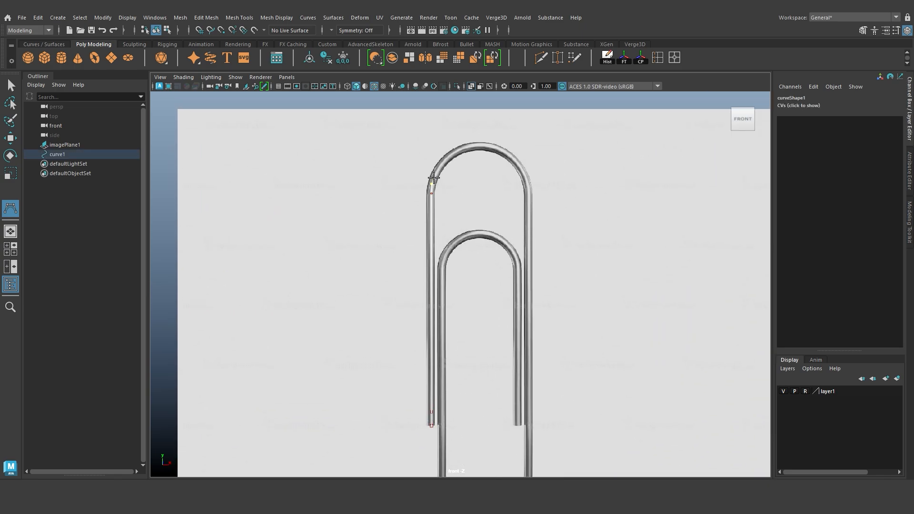
pyautogui.click(451, 154)
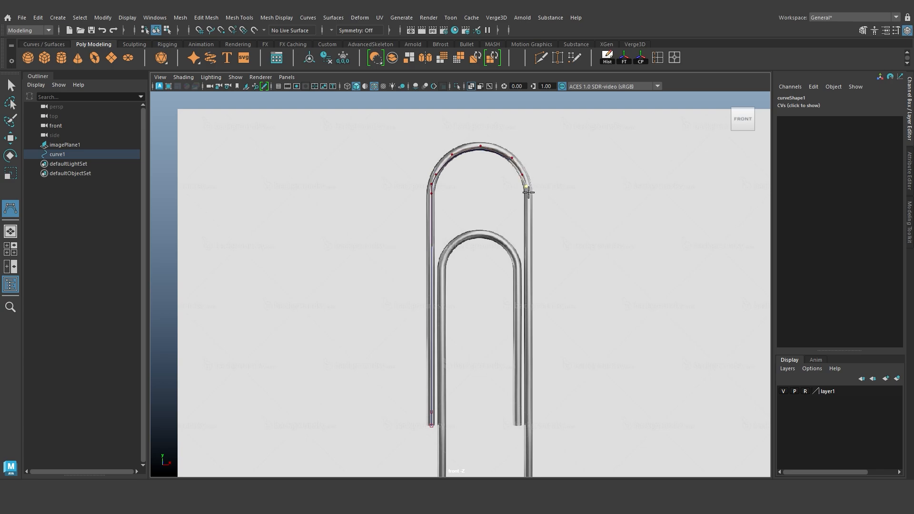
pyautogui.click(529, 192)
# - Continue the curve around the bottom bend and inner arch to the inner free end, and finish it
pyautogui.keyDown('alt'); pyautogui.moveTo(532, 471); pyautogui.dragTo(496, 359, button='middle'); pyautogui.keyUp('alt')
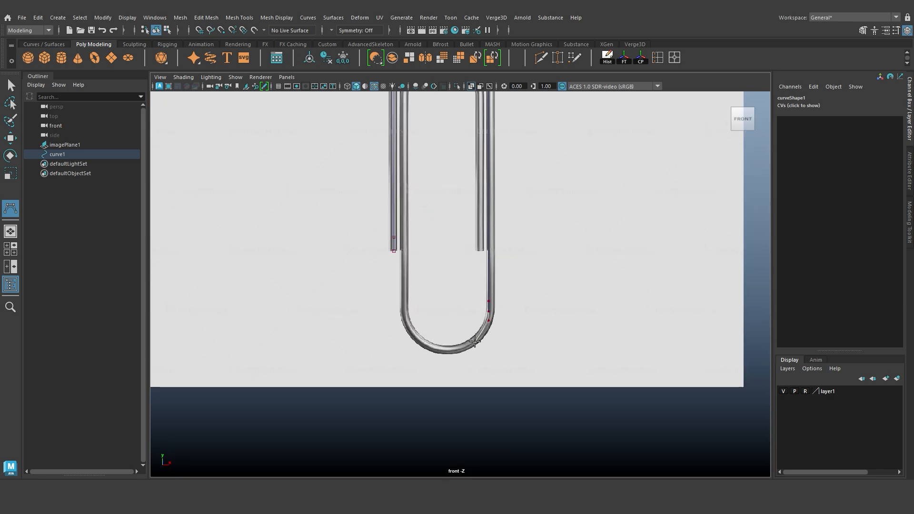
pyautogui.click(417, 339)
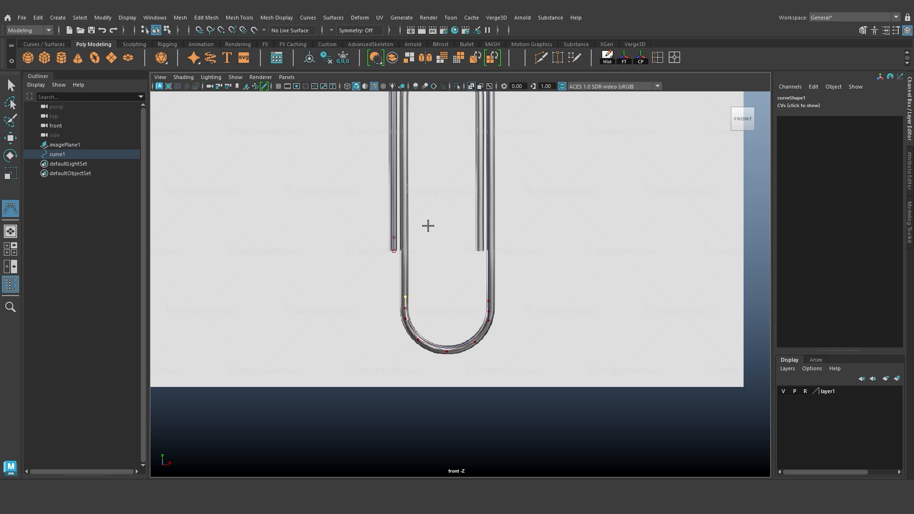
pyautogui.keyDown('alt'); pyautogui.moveTo(429, 225); pyautogui.dragTo(428, 253, button='middle'); pyautogui.keyUp('alt')
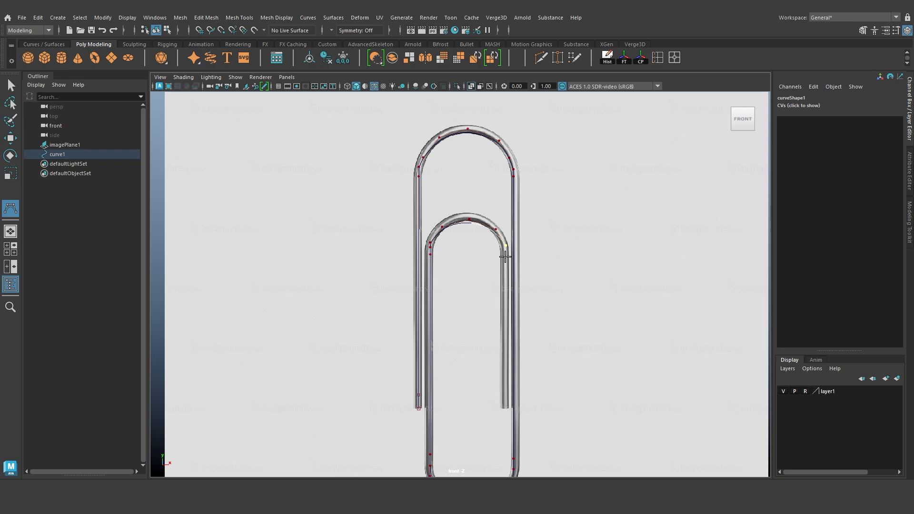
pyautogui.press('w')
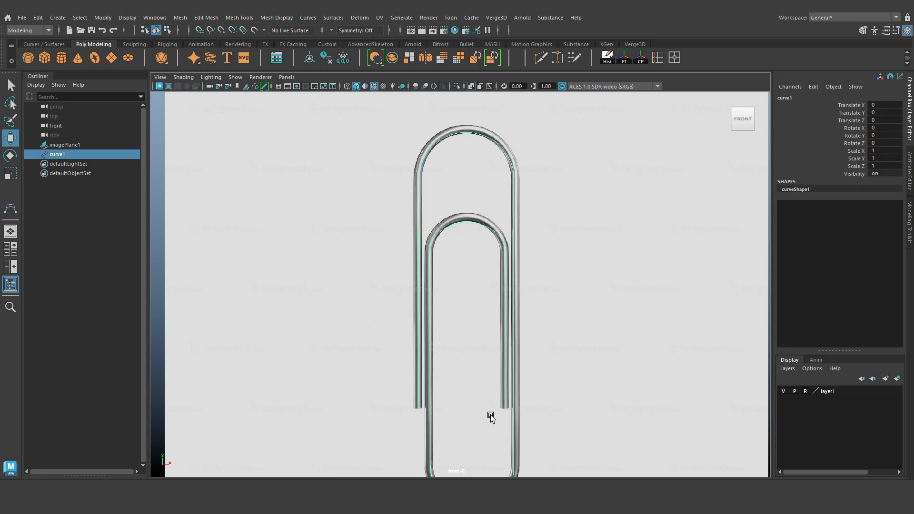
# - Edit the curve's control vertices and raise the inner arch's top CV, centring it over the wire
pyautogui.scroll(5, 488, 413)
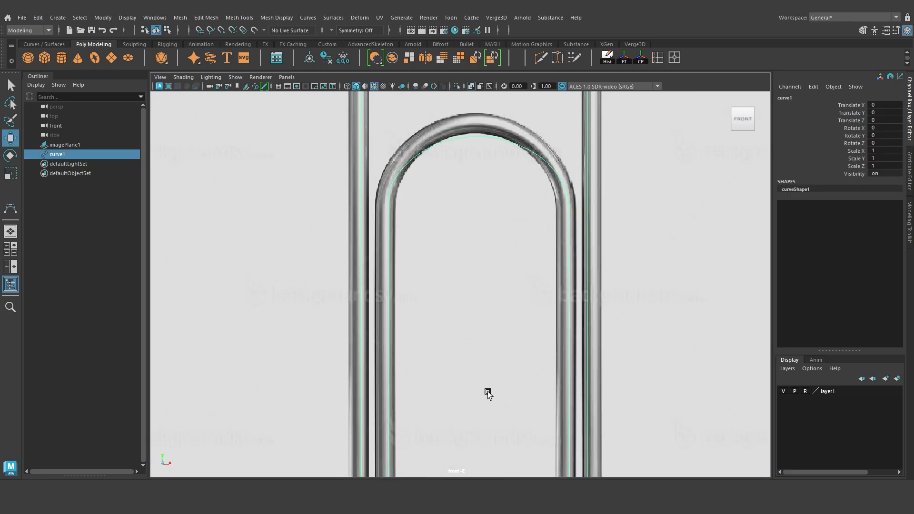
pyautogui.scroll(-5, 469, 312)
pyautogui.scroll(3, 469, 312)
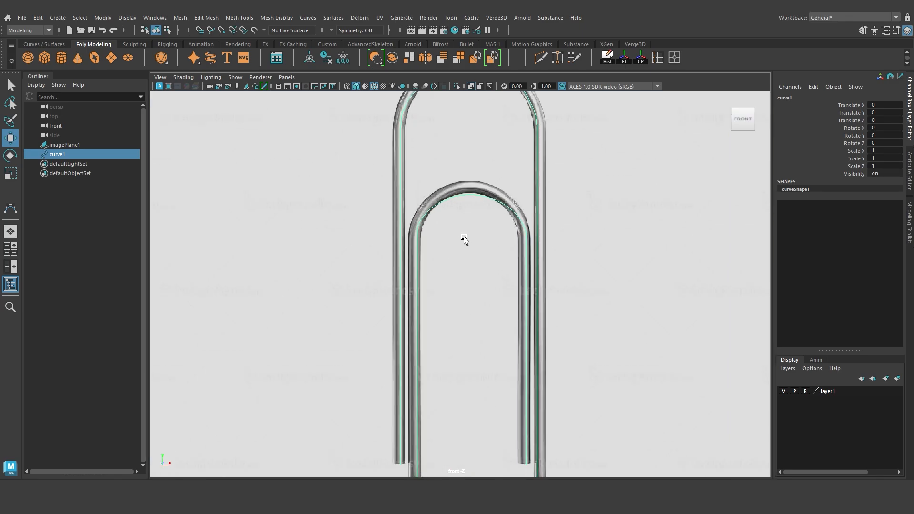
pyautogui.keyDown('alt'); pyautogui.moveTo(463, 238); pyautogui.dragTo(472, 316, button='middle'); pyautogui.keyUp('alt')
pyautogui.moveTo(471, 217); pyautogui.dragTo(458, 216, button='right')
pyautogui.scroll(2, 467, 284)
pyautogui.scroll(1, 466, 284)
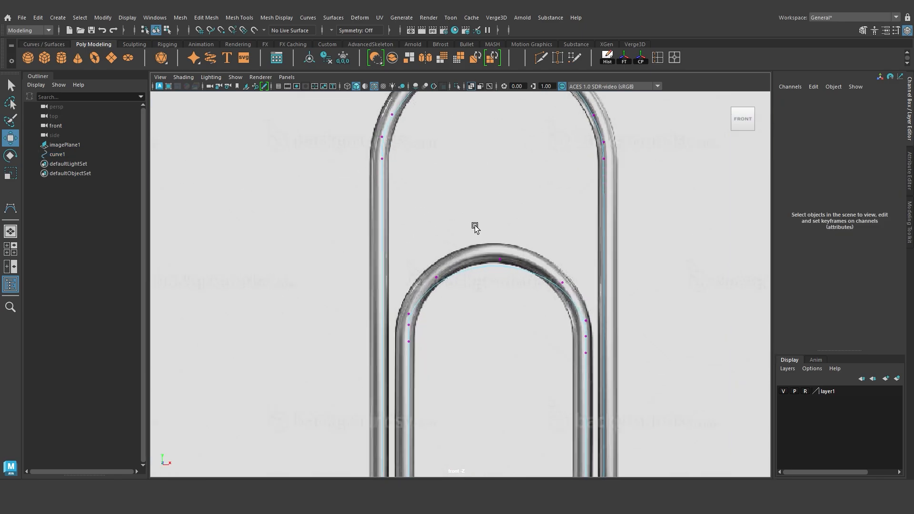
pyautogui.moveTo(526, 279); pyautogui.dragTo(526, 279)
pyautogui.moveTo(500, 214); pyautogui.dragTo(500, 195)
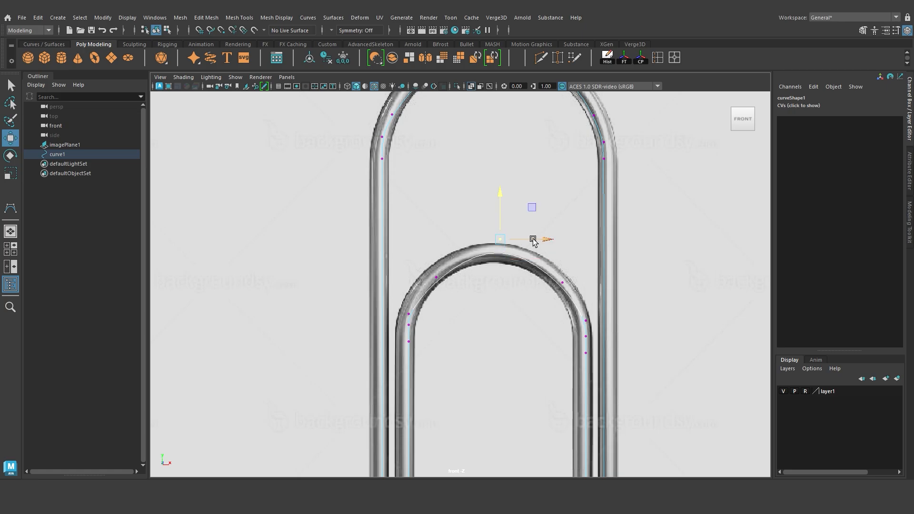
pyautogui.moveTo(546, 241); pyautogui.dragTo(542, 241)
pyautogui.moveTo(496, 196); pyautogui.dragTo(496, 195)
# - Level the two shoulder CVs beside the inner arch's top and raise them slightly
pyautogui.moveTo(453, 252); pyautogui.dragTo(423, 292)
pyautogui.keyDown('shift'); pyautogui.moveTo(552, 269); pyautogui.dragTo(572, 295); pyautogui.keyUp('shift')
pyautogui.press('r')
pyautogui.moveTo(499, 234); pyautogui.dragTo(496, 329)
pyautogui.press('w')
pyautogui.moveTo(499, 258); pyautogui.dragTo(499, 254)
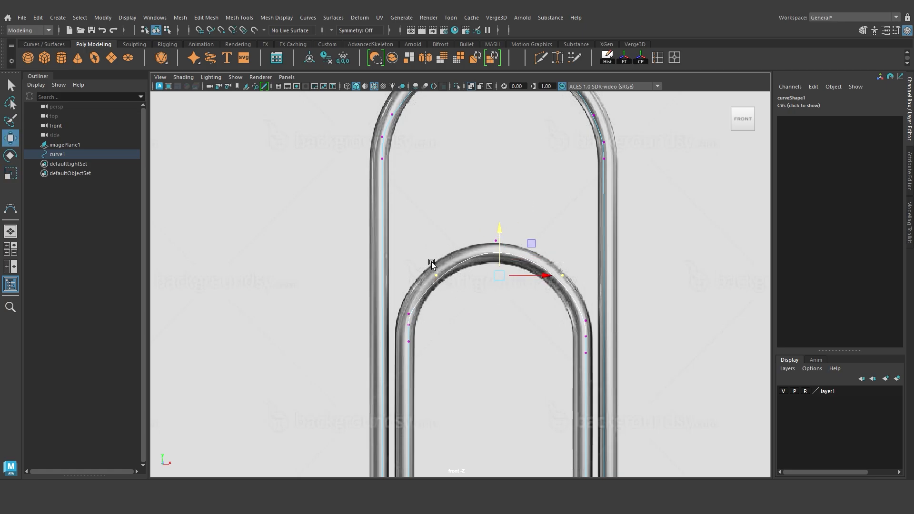
# - Shift the inner arch's left shoulder CV slightly outward, keeping its height level with the right one
pyautogui.moveTo(430, 261); pyautogui.dragTo(446, 288)
pyautogui.moveTo(436, 255); pyautogui.dragTo(436, 249)
pyautogui.hotkey('ctrl', 'z')
pyautogui.moveTo(476, 276); pyautogui.dragTo(468, 276)
# - Level the uppermost pair of side CVs below the inner arch's shoulders and raise them slightly
pyautogui.keyDown('alt'); pyautogui.moveTo(490, 300); pyautogui.dragTo(488, 241, button='middle'); pyautogui.keyUp('alt')
pyautogui.scroll(3, 489, 241)
pyautogui.moveTo(370, 231); pyautogui.dragTo(646, 257)
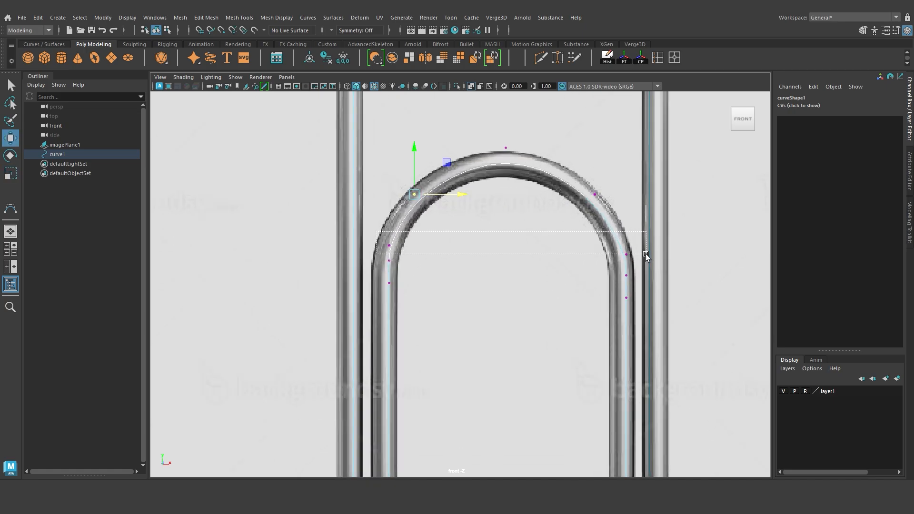
pyautogui.press('r')
pyautogui.press('w')
pyautogui.moveTo(508, 208)
pyautogui.mouseDown()
pyautogui.moveTo(508, 253)
pyautogui.moveTo(508, 201)
pyautogui.mouseUp()
# - Level the two lower pairs of side CVs on the inner arch
pyautogui.moveTo(382, 254); pyautogui.dragTo(480, 264)
pyautogui.press('r')
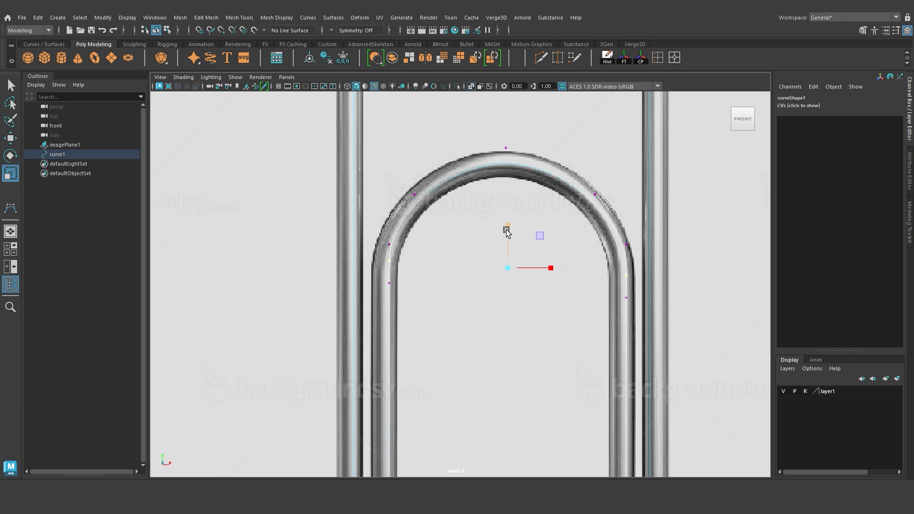
pyautogui.moveTo(635, 283); pyautogui.dragTo(635, 282)
pyautogui.moveTo(508, 248); pyautogui.dragTo(499, 331)
# - Adjust the heights of the inner arch's three side CV pairs to space them evenly down the legs
pyautogui.press('w')
pyautogui.moveTo(509, 260); pyautogui.dragTo(510, 261)
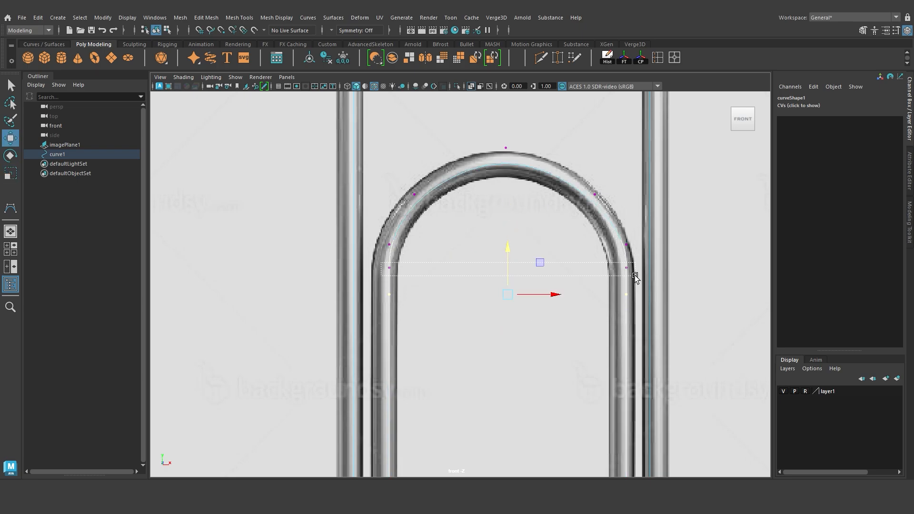
pyautogui.moveTo(635, 275); pyautogui.dragTo(635, 276)
pyautogui.moveTo(508, 238); pyautogui.dragTo(507, 241)
pyautogui.moveTo(380, 237); pyautogui.dragTo(636, 253)
pyautogui.moveTo(507, 212); pyautogui.dragTo(501, 217)
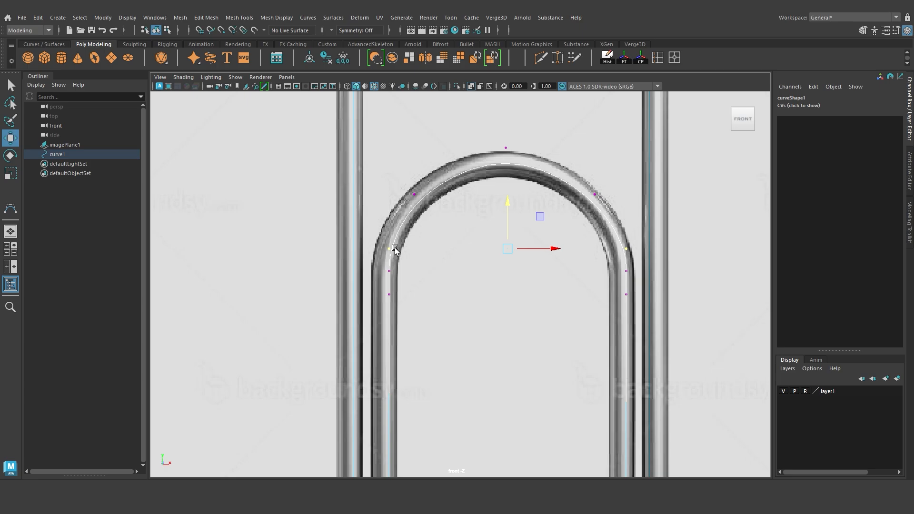
# - Select the inner left leg's CVs at the arch and bottom bend and shift them sideways onto the wire
pyautogui.moveTo(379, 237); pyautogui.dragTo(405, 306)
pyautogui.scroll(-5, 465, 382)
pyautogui.keyDown('alt'); pyautogui.moveTo(465, 382); pyautogui.dragTo(486, 200, button='middle'); pyautogui.keyUp('alt')
pyautogui.scroll(4, 466, 317)
pyautogui.keyDown('alt'); pyautogui.moveTo(465, 318); pyautogui.dragTo(466, 410, button='middle'); pyautogui.keyUp('alt')
pyautogui.keyDown('shift'); pyautogui.moveTo(435, 390); pyautogui.dragTo(471, 466); pyautogui.keyUp('shift')
pyautogui.moveTo(486, 185); pyautogui.dragTo(485, 185)
# - Select the inner right leg's CVs at the arch and free end and shift them slightly left onto the wire
pyautogui.keyDown('alt'); pyautogui.moveTo(576, 388); pyautogui.dragTo(522, 295, button='middle'); pyautogui.keyUp('alt')
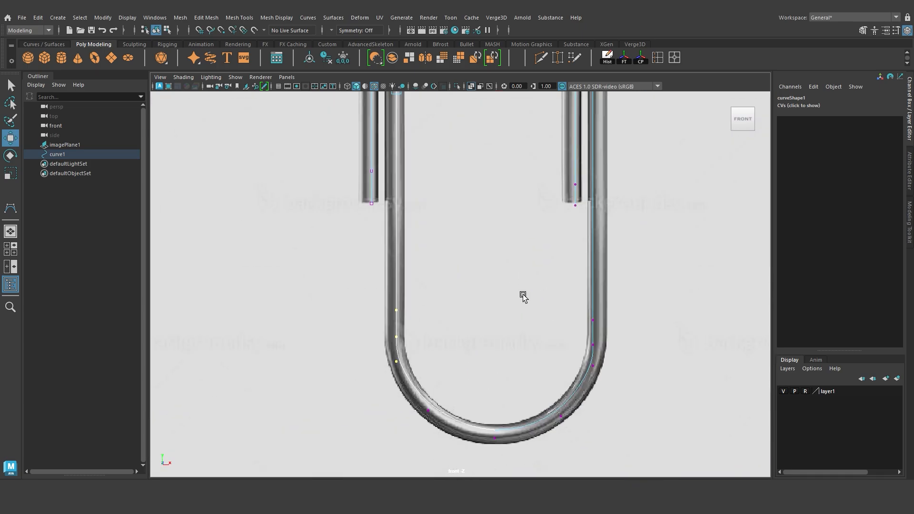
pyautogui.keyDown('alt'); pyautogui.moveTo(490, 101); pyautogui.dragTo(500, 322, button='middle'); pyautogui.keyUp('alt')
pyautogui.moveTo(563, 441); pyautogui.dragTo(598, 390)
pyautogui.keyDown('alt'); pyautogui.moveTo(571, 157); pyautogui.dragTo(531, 353, button='middle'); pyautogui.keyUp('alt')
pyautogui.keyDown('shift'); pyautogui.moveTo(527, 200); pyautogui.dragTo(556, 266); pyautogui.keyUp('shift')
pyautogui.moveTo(581, 417); pyautogui.dragTo(579, 417)
# - Nudge the inner arch's upper-left side CV and left shoulder CV sideways to follow the wire
pyautogui.scroll(4, 554, 219)
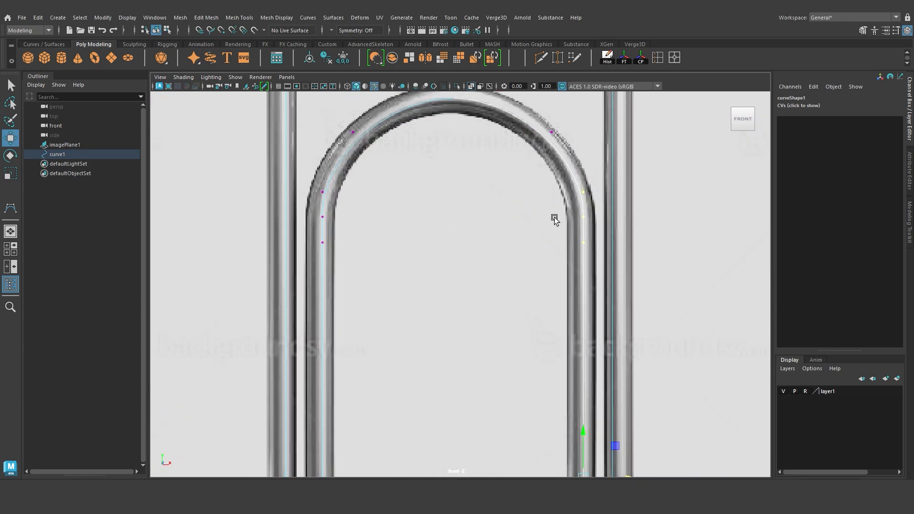
pyautogui.scroll(-4, 554, 219)
pyautogui.moveTo(370, 232); pyautogui.dragTo(310, 246)
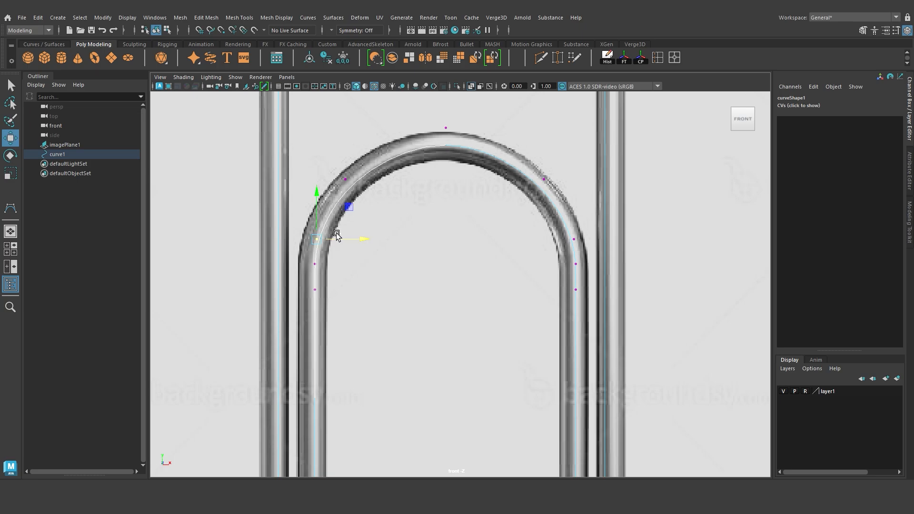
pyautogui.moveTo(336, 163); pyautogui.dragTo(355, 191)
pyautogui.moveTo(371, 179); pyautogui.dragTo(367, 179)
# - Level the end CVs of the clip's two free ends, along with the pair just above them
pyautogui.keyDown('alt'); pyautogui.moveTo(394, 469); pyautogui.dragTo(539, 291, button='middle'); pyautogui.keyUp('alt')
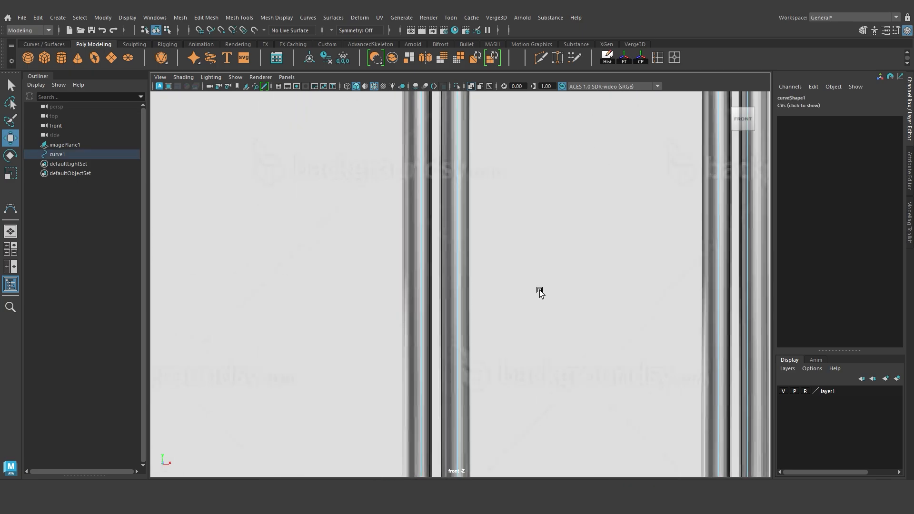
pyautogui.scroll(-5, 538, 292)
pyautogui.keyDown('alt'); pyautogui.moveTo(499, 371); pyautogui.dragTo(447, 272, button='middle'); pyautogui.keyUp('alt')
pyautogui.moveTo(381, 284); pyautogui.dragTo(411, 309)
pyautogui.keyDown('shift'); pyautogui.moveTo(496, 316); pyautogui.dragTo(523, 286); pyautogui.keyUp('shift')
pyautogui.scroll(2, 515, 291)
pyautogui.press('r')
pyautogui.moveTo(448, 258); pyautogui.dragTo(445, 311)
pyautogui.moveTo(347, 274); pyautogui.dragTo(377, 261)
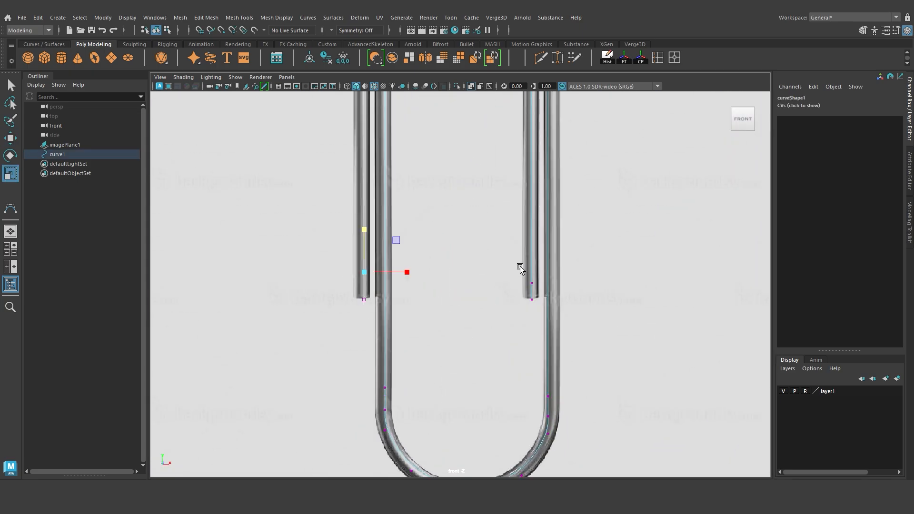
pyautogui.keyDown('shift'); pyautogui.moveTo(519, 269); pyautogui.dragTo(545, 291); pyautogui.keyUp('shift')
pyautogui.moveTo(448, 233); pyautogui.dragTo(449, 354)
# - Align the outer left leg's CVs at the free end and top arch into one vertical line
pyautogui.press('w')
pyautogui.moveTo(342, 306); pyautogui.dragTo(379, 257)
pyautogui.scroll(-5, 409, 200)
pyautogui.keyDown('alt'); pyautogui.moveTo(454, 299); pyautogui.dragTo(466, 378, button='middle'); pyautogui.keyUp('alt')
pyautogui.scroll(5, 467, 378)
pyautogui.keyDown('shift'); pyautogui.moveTo(397, 360); pyautogui.dragTo(442, 381); pyautogui.keyUp('shift')
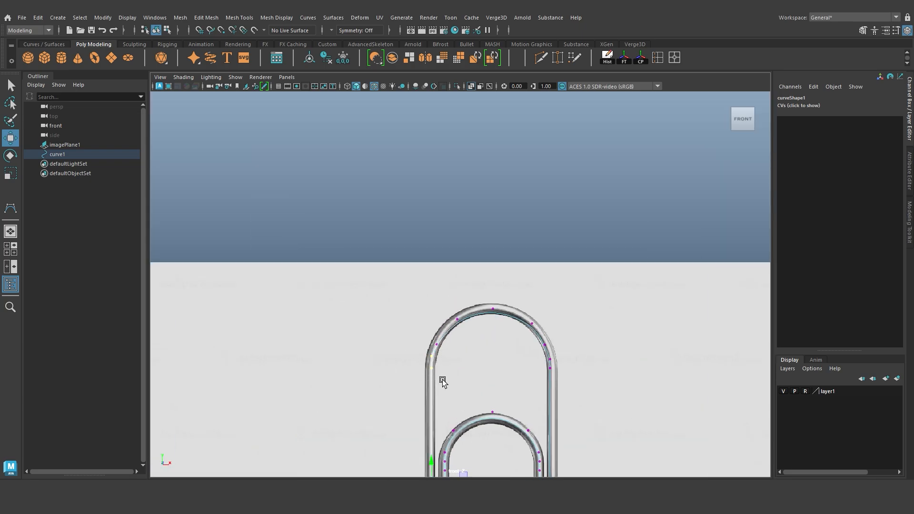
pyautogui.press('r')
pyautogui.keyDown('alt'); pyautogui.moveTo(450, 410); pyautogui.dragTo(440, 305, button='middle'); pyautogui.keyUp('alt')
pyautogui.moveTo(465, 408); pyautogui.dragTo(423, 408)
# - Shift the aligned outer left leg CVs slightly left onto the centre of the wire
pyautogui.scroll(5, 398, 396)
pyautogui.press('w')
pyautogui.click(451, 333)
pyautogui.hotkey('ctrl', 'z')
pyautogui.moveTo(452, 320); pyautogui.dragTo(450, 320)
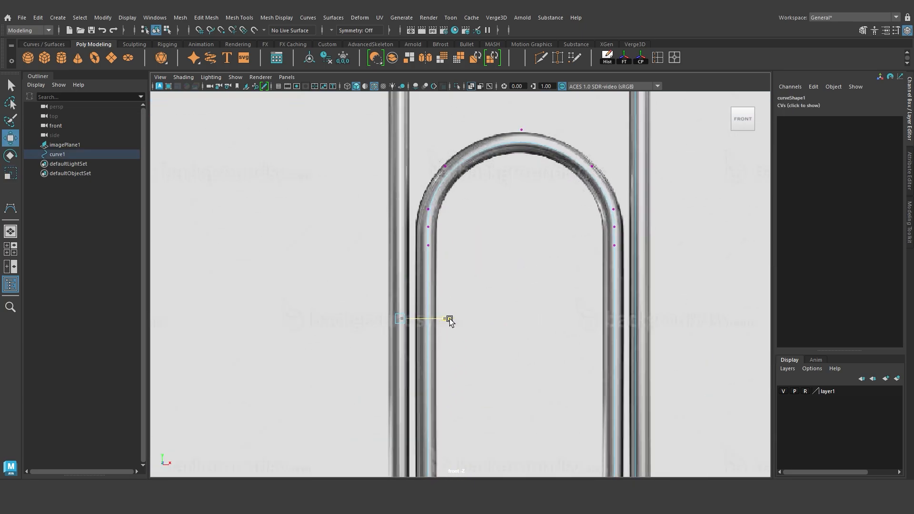
# - Level the two upper pairs of side CVs above the clip's bottom bend
pyautogui.scroll(-5, 451, 320)
pyautogui.keyDown('alt'); pyautogui.moveTo(464, 443); pyautogui.dragTo(430, 351, button='middle'); pyautogui.keyUp('alt')
pyautogui.scroll(5, 431, 351)
pyautogui.moveTo(329, 231); pyautogui.dragTo(624, 269)
pyautogui.press('r')
pyautogui.moveTo(472, 212); pyautogui.dragTo(471, 257)
pyautogui.moveTo(335, 269); pyautogui.dragTo(617, 302)
pyautogui.moveTo(472, 245); pyautogui.dragTo(471, 290)
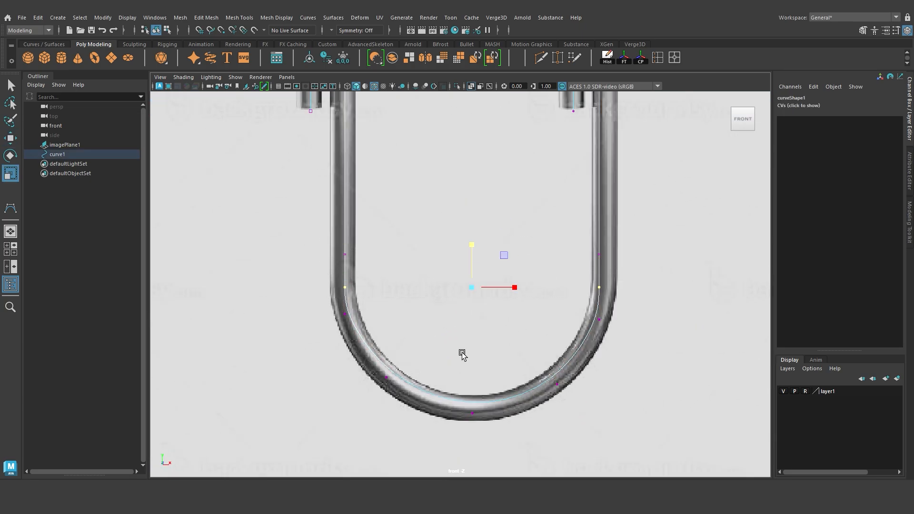
# - Level the bottom bend's lowest side pair and its lower shoulder pair of CVs
pyautogui.moveTo(332, 304); pyautogui.dragTo(620, 326)
pyautogui.moveTo(471, 274); pyautogui.dragTo(474, 318)
pyautogui.moveTo(373, 364); pyautogui.dragTo(574, 395)
pyautogui.moveTo(472, 339); pyautogui.dragTo(473, 382)
# - Lower the bottom bend's centre CV and move its shoulder pair slightly down
pyautogui.moveTo(455, 426); pyautogui.dragTo(491, 408)
pyautogui.press('w')
pyautogui.moveTo(472, 368); pyautogui.dragTo(471, 380)
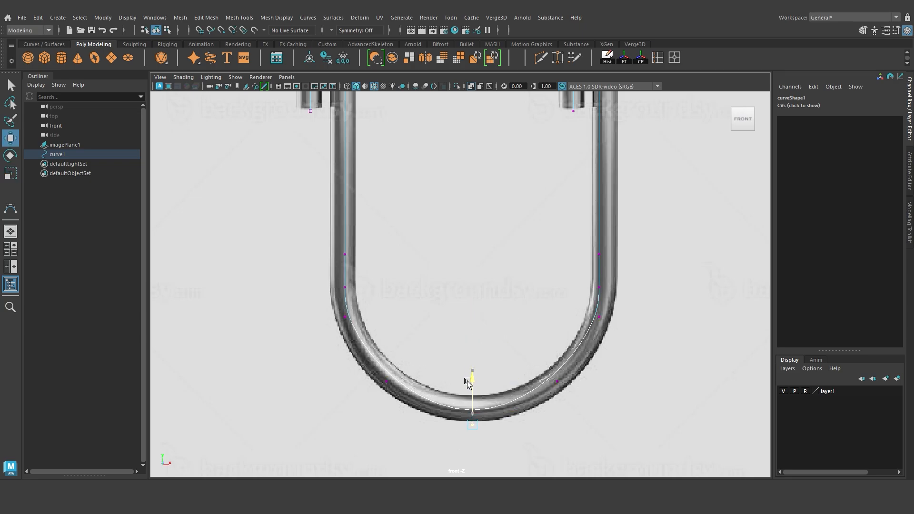
pyautogui.moveTo(373, 367); pyautogui.dragTo(574, 395)
pyautogui.moveTo(473, 336); pyautogui.dragTo(472, 338)
# - Spread the bottom bend's right and left shoulder CVs outward to follow the wire's curvature
pyautogui.moveTo(548, 369); pyautogui.dragTo(569, 396)
pyautogui.moveTo(602, 383); pyautogui.dragTo(621, 382)
pyautogui.moveTo(378, 355); pyautogui.dragTo(401, 397)
pyautogui.moveTo(430, 383); pyautogui.dragTo(414, 382)
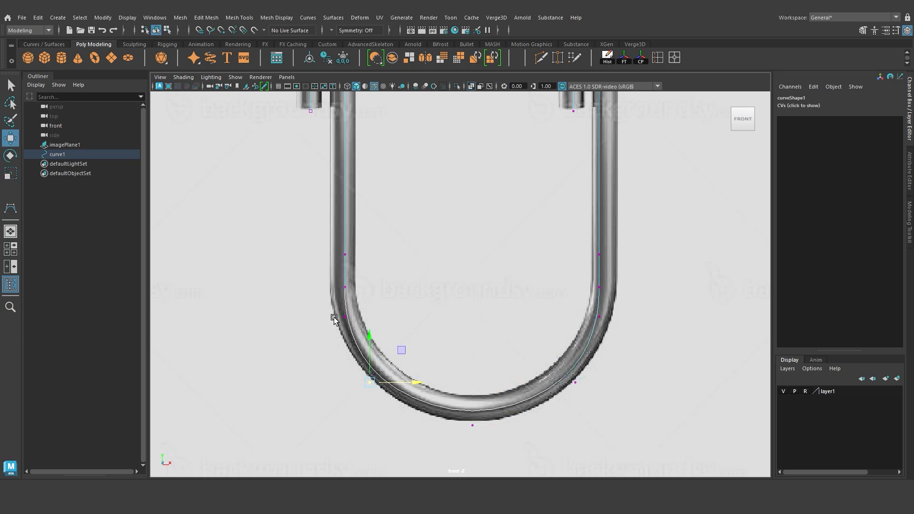
pyautogui.click(499, 409)
pyautogui.moveTo(455, 439); pyautogui.dragTo(491, 413)
# - Select the outer right leg's CVs at the bottom bend and top arch and shift them right onto the wire
pyautogui.moveTo(565, 237); pyautogui.dragTo(624, 336)
pyautogui.scroll(-10, 553, 248)
pyautogui.keyDown('alt'); pyautogui.moveTo(543, 217); pyautogui.dragTo(525, 358, button='middle'); pyautogui.keyUp('alt')
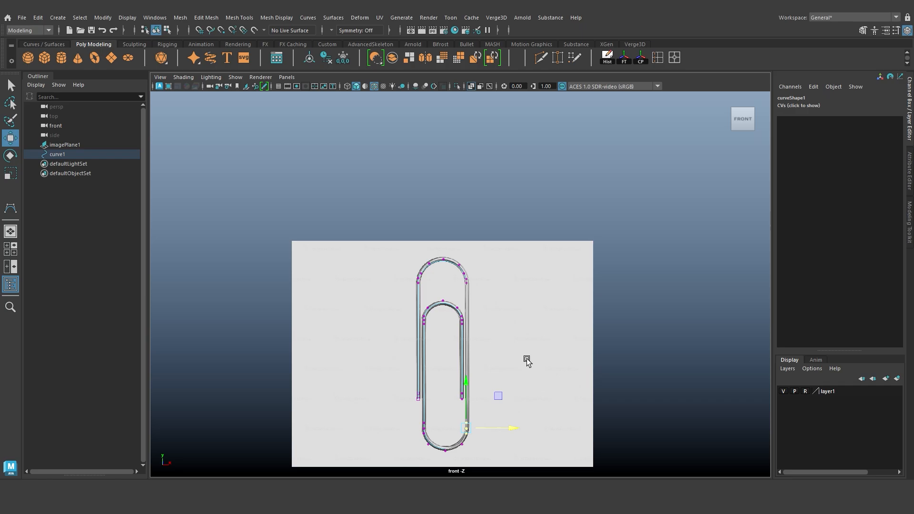
pyautogui.scroll(12, 525, 358)
pyautogui.keyDown('shift'); pyautogui.moveTo(481, 223); pyautogui.dragTo(537, 335); pyautogui.keyUp('shift')
pyautogui.keyDown('alt'); pyautogui.moveTo(535, 336); pyautogui.dragTo(534, 100, button='middle'); pyautogui.keyUp('alt')
pyautogui.moveTo(537, 321); pyautogui.dragTo(551, 324)
# - Move the lowest right side CV of the bottom bend slightly inward to fit the wire
pyautogui.scroll(-5, 568, 374)
pyautogui.keyDown('alt'); pyautogui.moveTo(529, 396); pyautogui.dragTo(514, 212, button='middle'); pyautogui.keyUp('alt')
pyautogui.scroll(8, 514, 212)
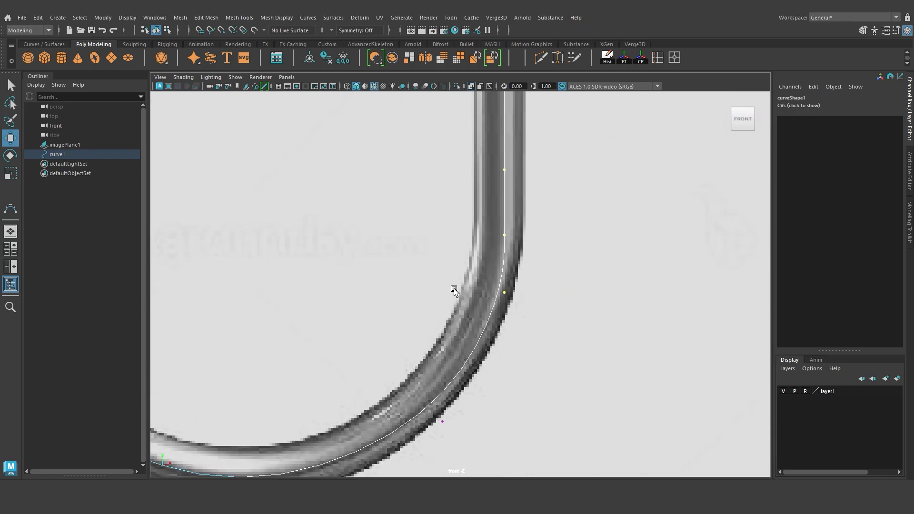
pyautogui.moveTo(453, 289); pyautogui.dragTo(529, 312)
pyautogui.moveTo(548, 295); pyautogui.dragTo(538, 296)
# - Nudge the bottom bend's left shoulder CV and lowest left side CV slightly outward onto the wire
pyautogui.scroll(-5, 539, 329)
pyautogui.keyDown('alt'); pyautogui.moveTo(538, 328); pyautogui.dragTo(691, 321, button='middle'); pyautogui.keyUp('alt')
pyautogui.moveTo(419, 351); pyautogui.dragTo(435, 342)
pyautogui.moveTo(455, 348); pyautogui.dragTo(451, 348)
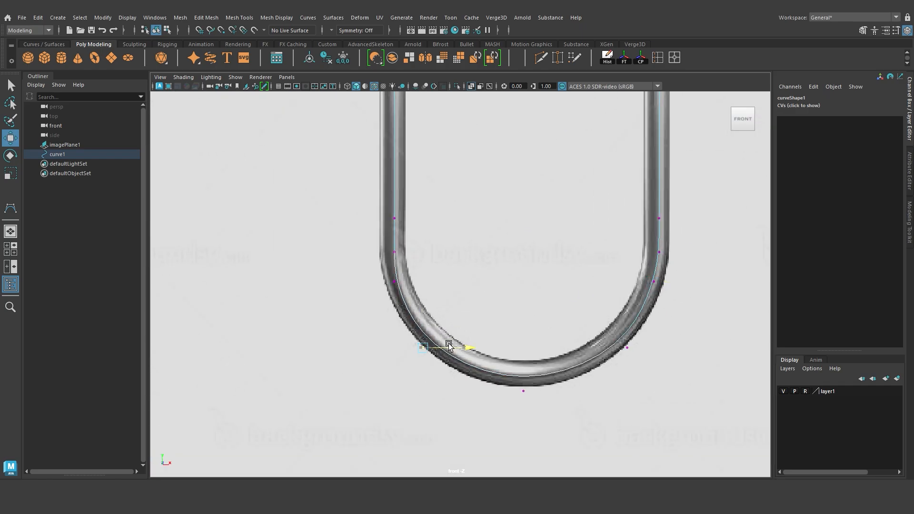
pyautogui.moveTo(387, 275); pyautogui.dragTo(403, 288)
pyautogui.moveTo(417, 282); pyautogui.dragTo(416, 282)
# - Level the lowest pair of side CVs on the outer top arch
pyautogui.scroll(-10, 495, 320)
pyautogui.keyDown('alt'); pyautogui.moveTo(495, 321); pyautogui.dragTo(486, 454, button='middle'); pyautogui.keyUp('alt')
pyautogui.scroll(8, 480, 426)
pyautogui.keyDown('alt'); pyautogui.moveTo(510, 129); pyautogui.dragTo(452, 373, button='middle'); pyautogui.keyUp('alt')
pyautogui.scroll(3, 451, 373)
pyautogui.moveTo(544, 353); pyautogui.dragTo(570, 336)
pyautogui.moveTo(210, 396); pyautogui.dragTo(612, 425)
pyautogui.press('r')
pyautogui.press('w')
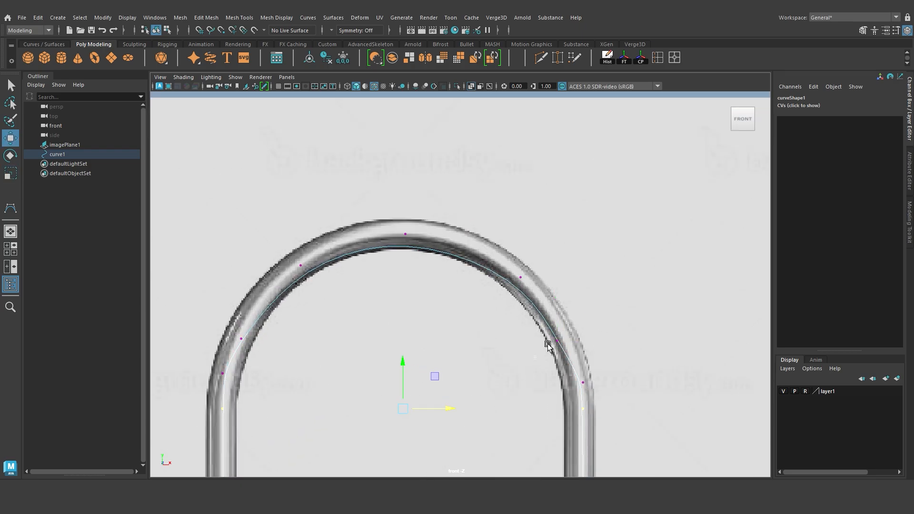
# - Move the outer arch's upper right side and right shoulder CVs outward, and raise its top CV
pyautogui.moveTo(548, 347); pyautogui.dragTo(568, 333)
pyautogui.moveTo(583, 339); pyautogui.dragTo(596, 338)
pyautogui.moveTo(527, 270); pyautogui.dragTo(513, 286)
pyautogui.moveTo(553, 277); pyautogui.dragTo(563, 277)
pyautogui.moveTo(392, 247); pyautogui.dragTo(418, 222)
pyautogui.moveTo(406, 188); pyautogui.dragTo(405, 171)
# - Level the outer arch's two shoulder CVs and spread them outward to match the wire
pyautogui.moveTo(282, 251); pyautogui.dragTo(548, 288)
pyautogui.press('r')
pyautogui.moveTo(415, 228); pyautogui.dragTo(410, 347)
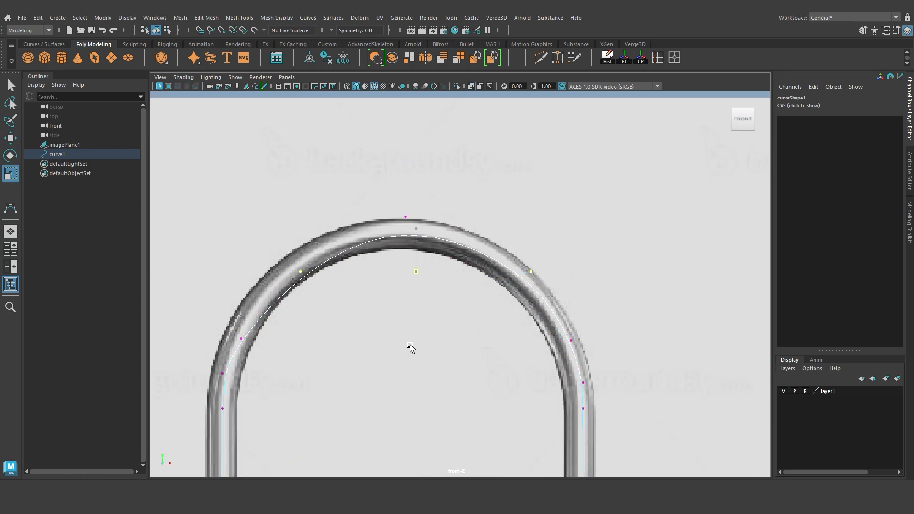
pyautogui.press('w')
pyautogui.moveTo(287, 259); pyautogui.dragTo(317, 272)
pyautogui.moveTo(518, 259); pyautogui.dragTo(579, 272)
# - Level the CV pair below the outer arch's shoulders, and nudge its left CV outward and the right-side CVs slightly inward onto the wire
pyautogui.moveTo(215, 320); pyautogui.dragTo(626, 346)
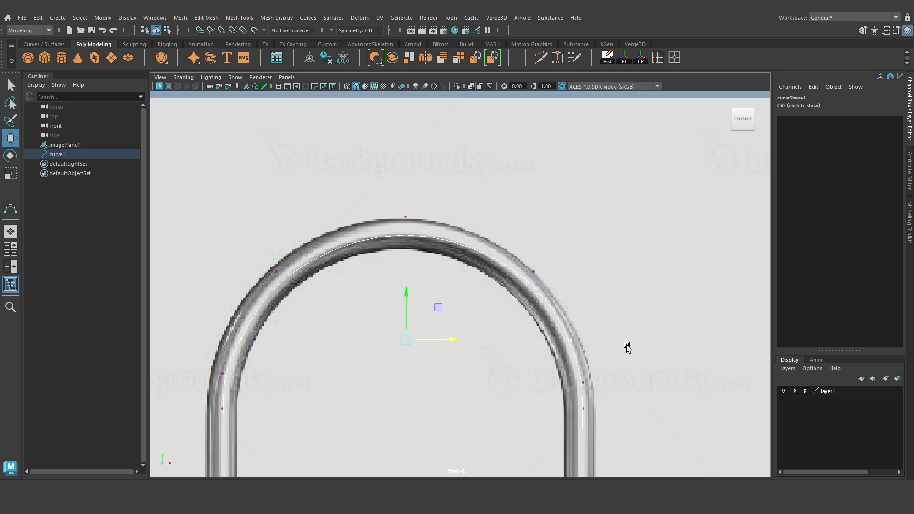
pyautogui.press('r')
pyautogui.moveTo(406, 299); pyautogui.dragTo(405, 443)
pyautogui.press('w')
pyautogui.moveTo(225, 325); pyautogui.dragTo(254, 354)
pyautogui.moveTo(277, 340); pyautogui.dragTo(267, 340)
pyautogui.moveTo(556, 326); pyautogui.dragTo(603, 337)
pyautogui.moveTo(519, 258); pyautogui.dragTo(573, 270)
# - Nudge the next lower right and left side CVs of the outer arch slightly inward onto the wire
pyautogui.moveTo(572, 372); pyautogui.dragTo(596, 393)
pyautogui.moveTo(615, 382); pyautogui.dragTo(613, 382)
pyautogui.moveTo(208, 361); pyautogui.dragTo(243, 386)
pyautogui.moveTo(262, 374); pyautogui.dragTo(263, 373)
# - Level the three pairs of side CVs below the outer arch's shoulders, working upward from the lowest pair
pyautogui.moveTo(193, 384); pyautogui.dragTo(630, 441)
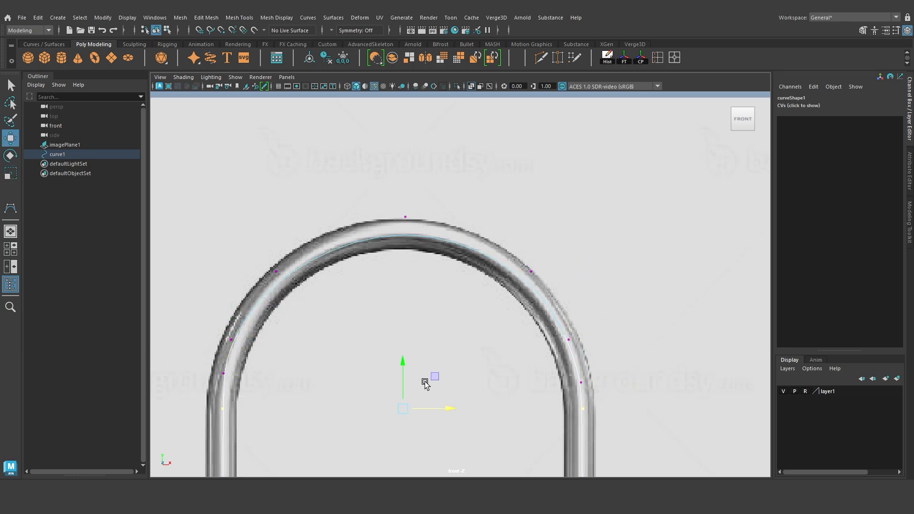
pyautogui.press('r')
pyautogui.moveTo(402, 366); pyautogui.dragTo(402, 394)
pyautogui.moveTo(215, 367); pyautogui.dragTo(605, 395)
pyautogui.moveTo(402, 335); pyautogui.dragTo(399, 439)
pyautogui.moveTo(214, 322); pyautogui.dragTo(583, 357)
pyautogui.moveTo(400, 297); pyautogui.dragTo(396, 348)
pyautogui.press('w')
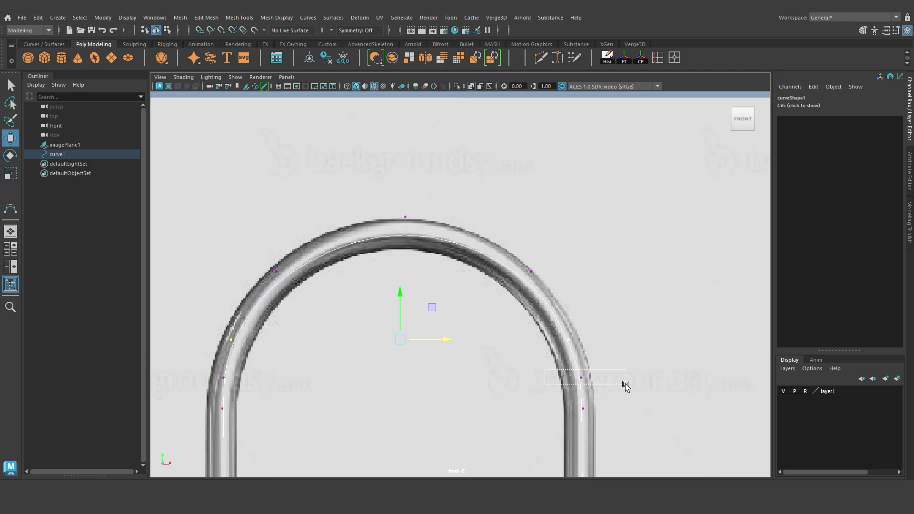
# - Leave CV editing and hide layer1 with the reference image to check the bare curve
pyautogui.scroll(-3, 418, 377)
pyautogui.scroll(4, 435, 367)
pyautogui.click(555, 257)
pyautogui.click(784, 391)
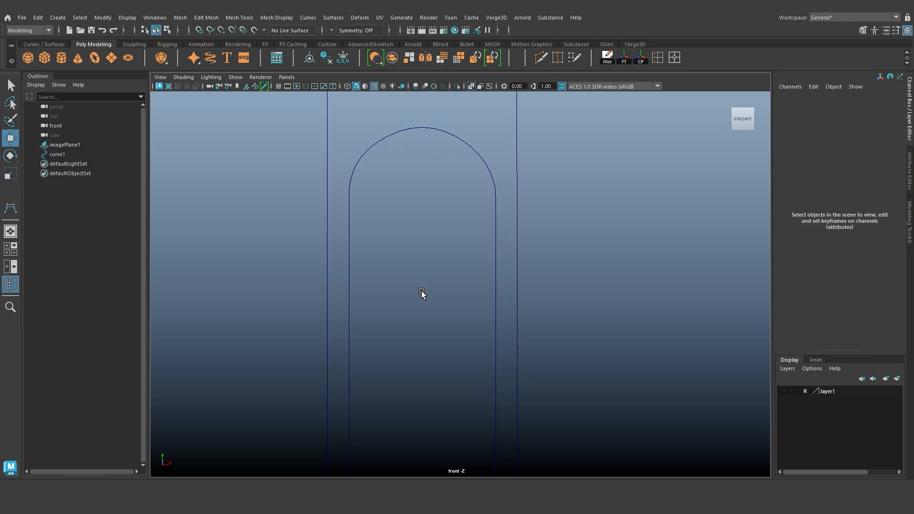
pyautogui.scroll(-4, 422, 290)
pyautogui.scroll(2, 427, 301)
pyautogui.scroll(2, 429, 301)
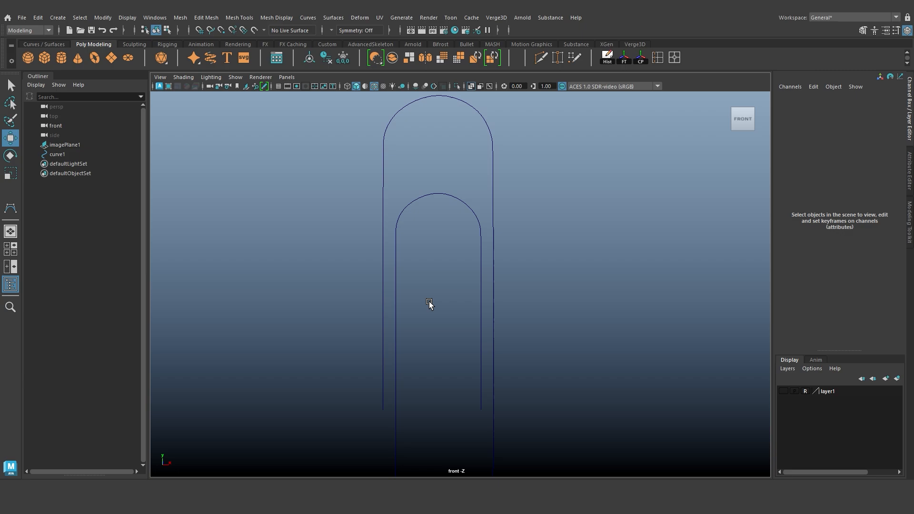
# - Create a sweep mesh along the clip curve in the perspective view and turn off X-ray shading
pyautogui.click(396, 262)
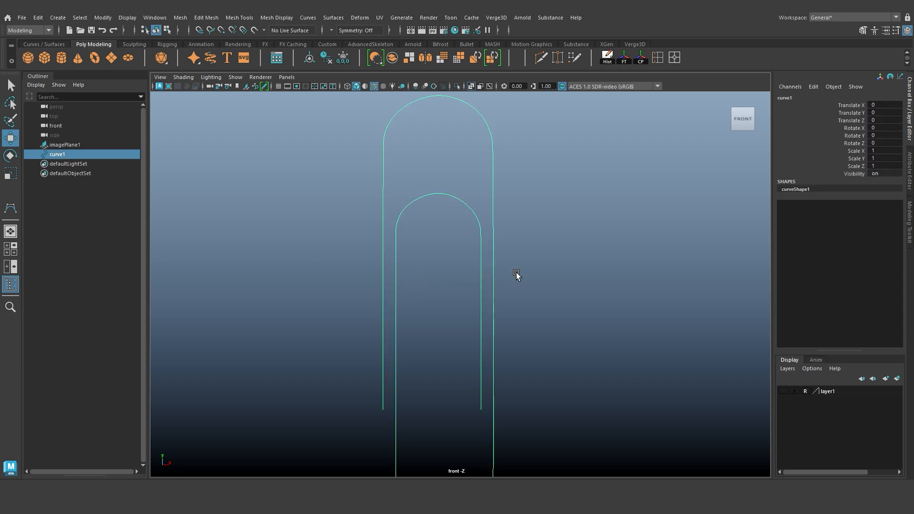
pyautogui.press('space')
pyautogui.moveTo(457, 338); pyautogui.dragTo(456, 301)
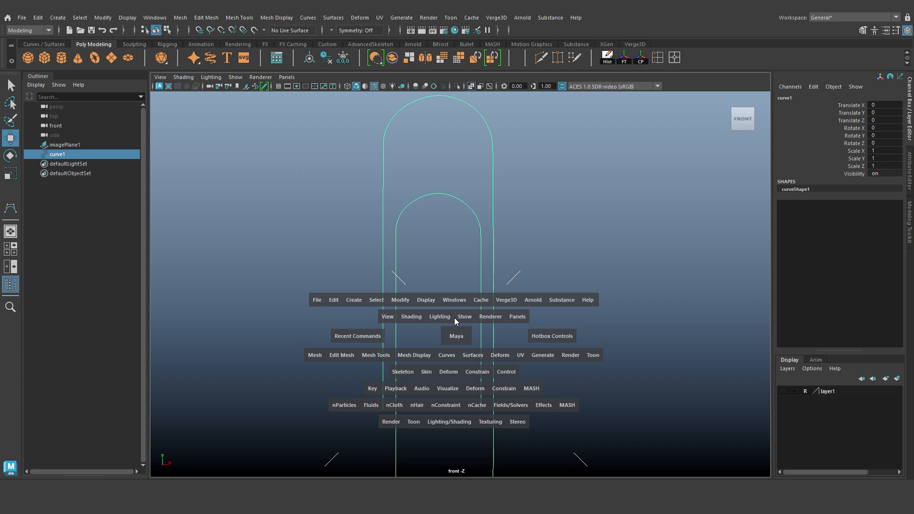
pyautogui.click(456, 330)
pyautogui.keyDown('alt'); pyautogui.moveTo(443, 342); pyautogui.dragTo(419, 356); pyautogui.keyUp('alt')
pyautogui.press('f')
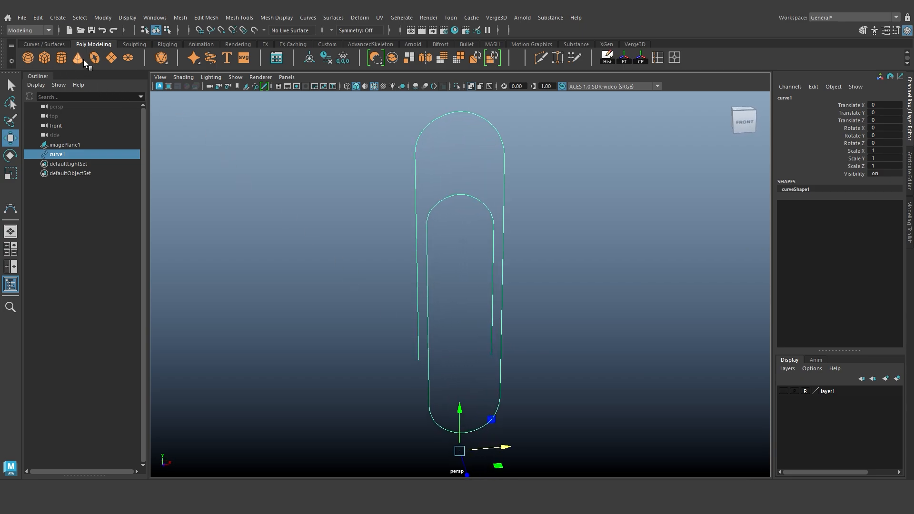
pyautogui.click(211, 62)
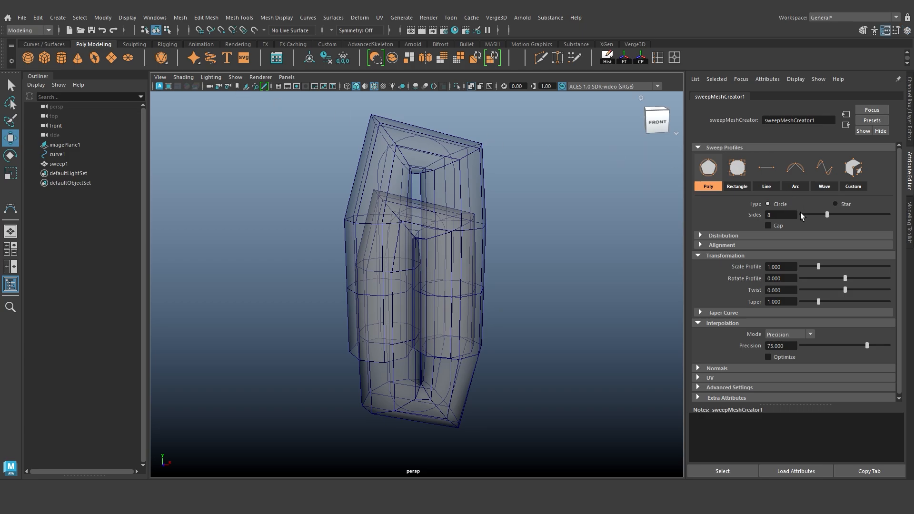
pyautogui.click(471, 86)
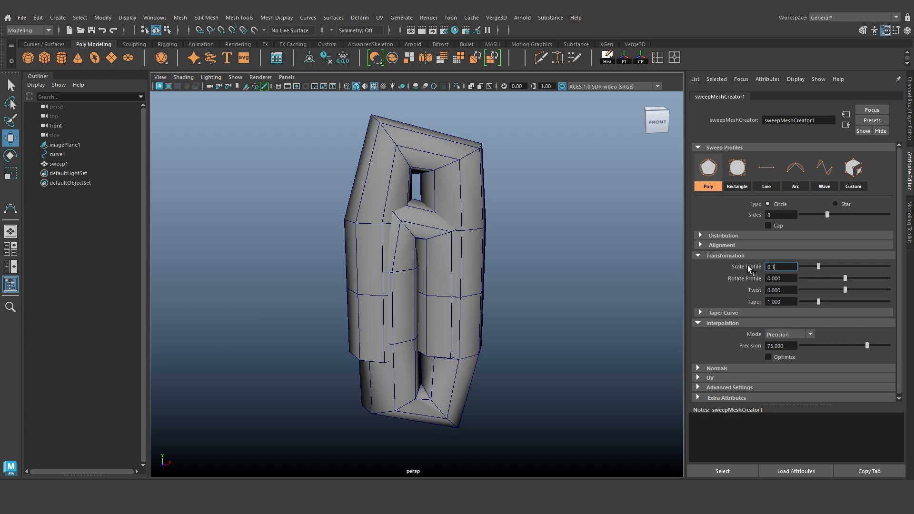
# - Set the sweep's profile scale to 0.1, and enable Optimize with the interpolation precision at 96
pyautogui.press('Return')
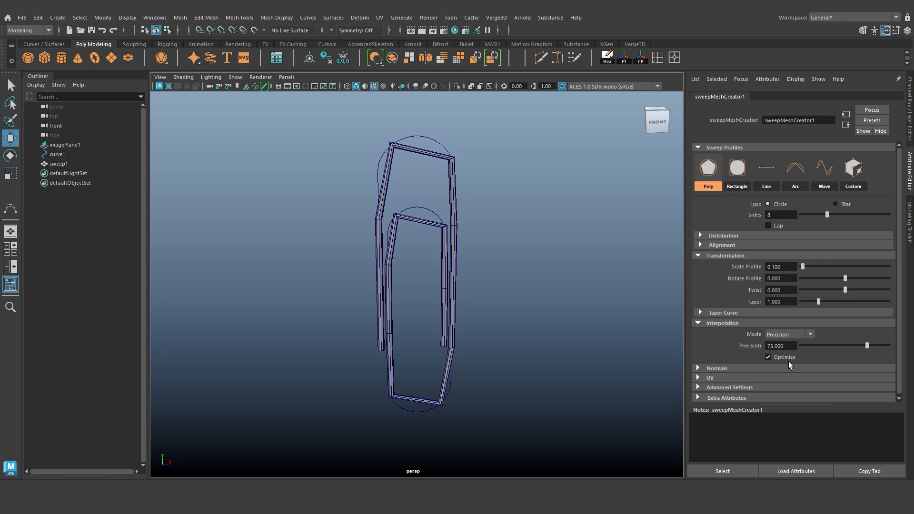
pyautogui.moveTo(868, 347); pyautogui.dragTo(883, 347)
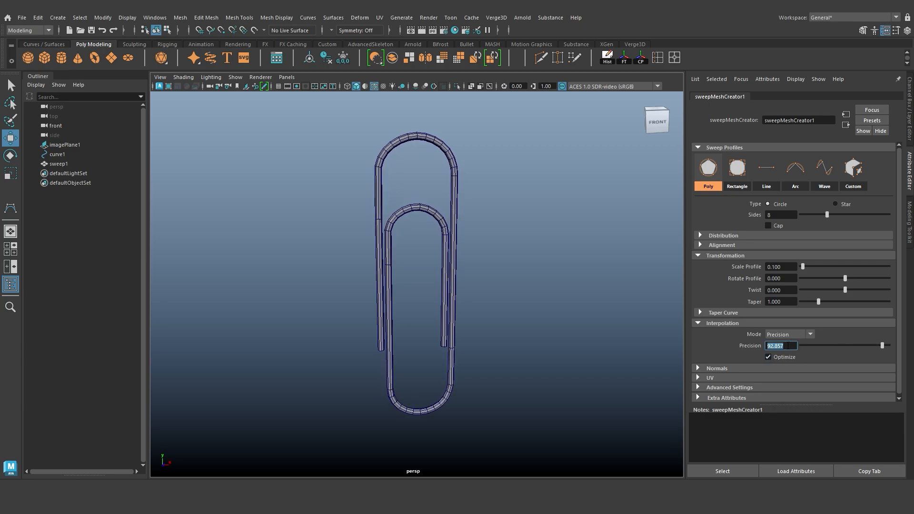
pyautogui.press('Return')
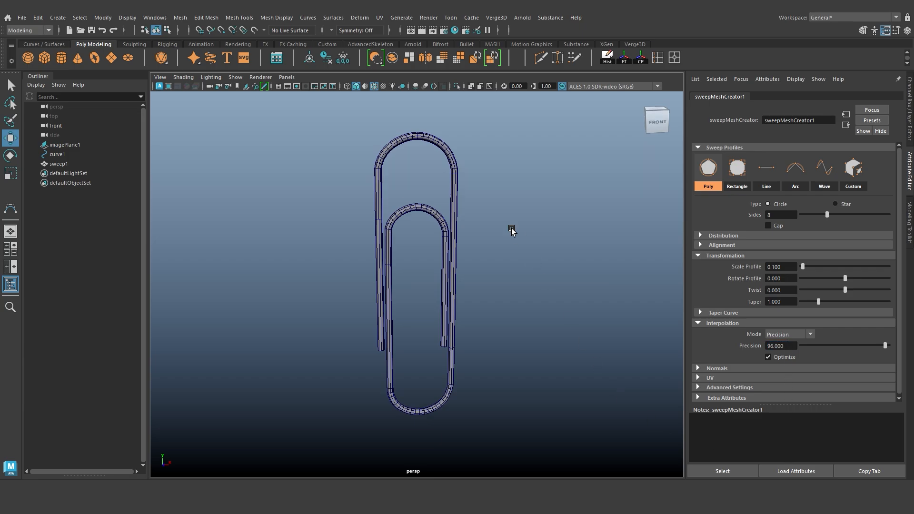
# - Show layer1 again and view the swept wire over the reference image in the front view
pyautogui.click(907, 113)
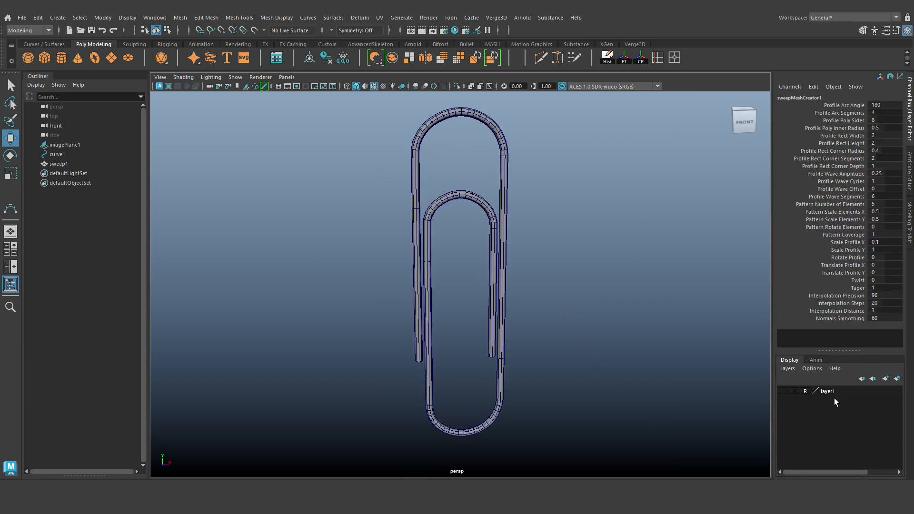
pyautogui.click(784, 391)
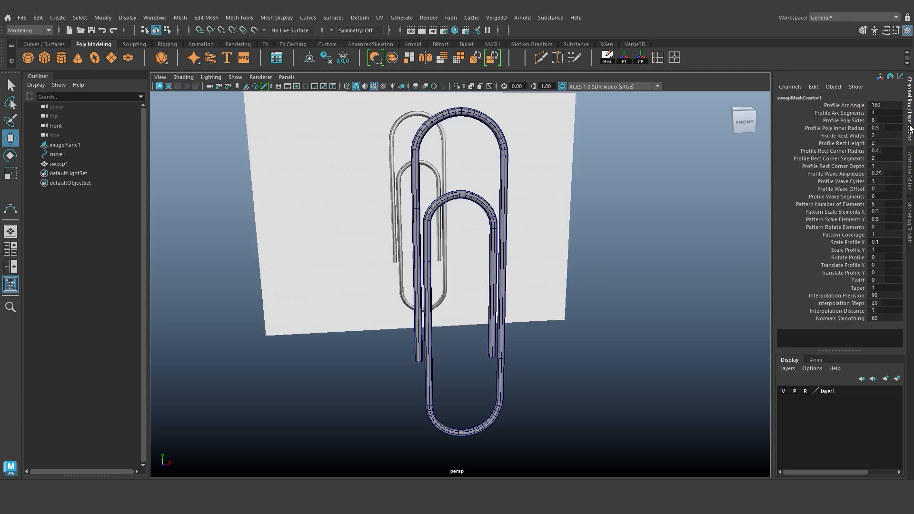
pyautogui.click(745, 122)
pyautogui.press('space')
pyautogui.moveTo(574, 234); pyautogui.dragTo(571, 267)
pyautogui.scroll(10, 459, 137)
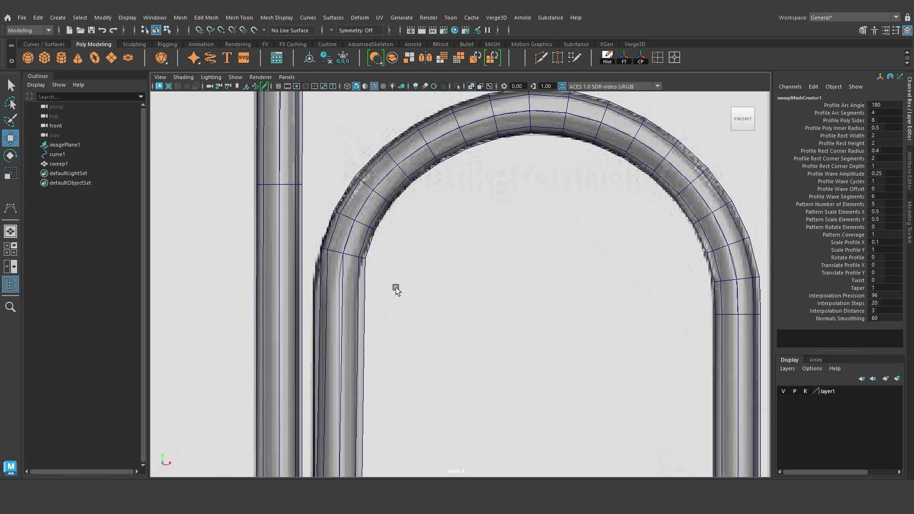
pyautogui.scroll(3, 416, 334)
# - Set the profile scale of sweep1 to 0.09 to match the reference wire's thickness
pyautogui.click(909, 167)
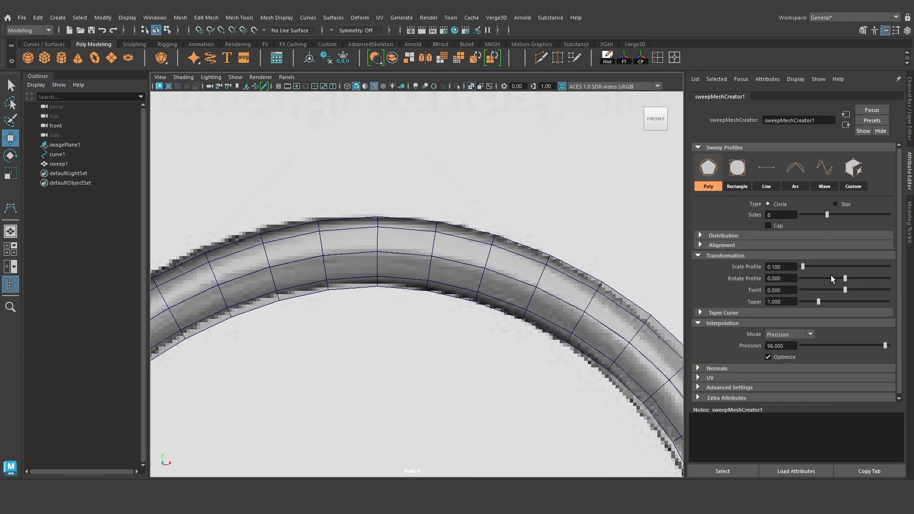
pyautogui.click(76, 164)
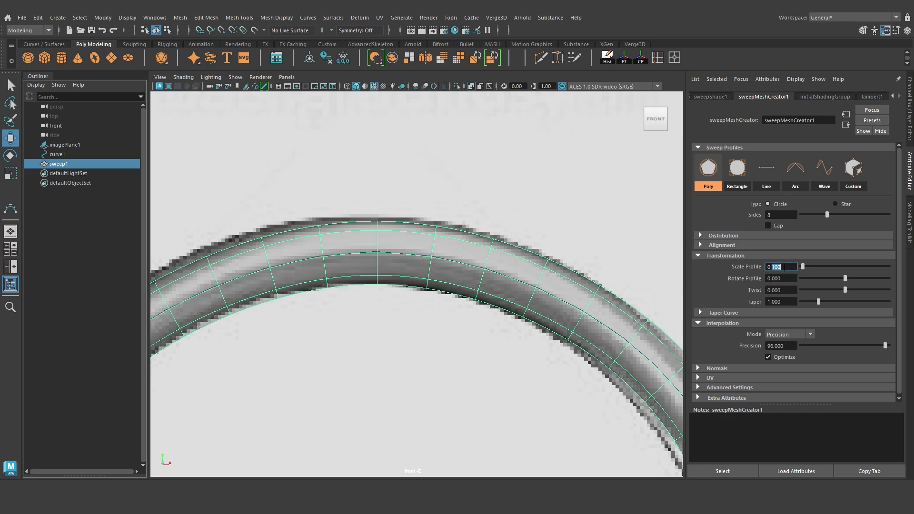
pyautogui.click(787, 268)
pyautogui.write('0.09')
pyautogui.press('Return')
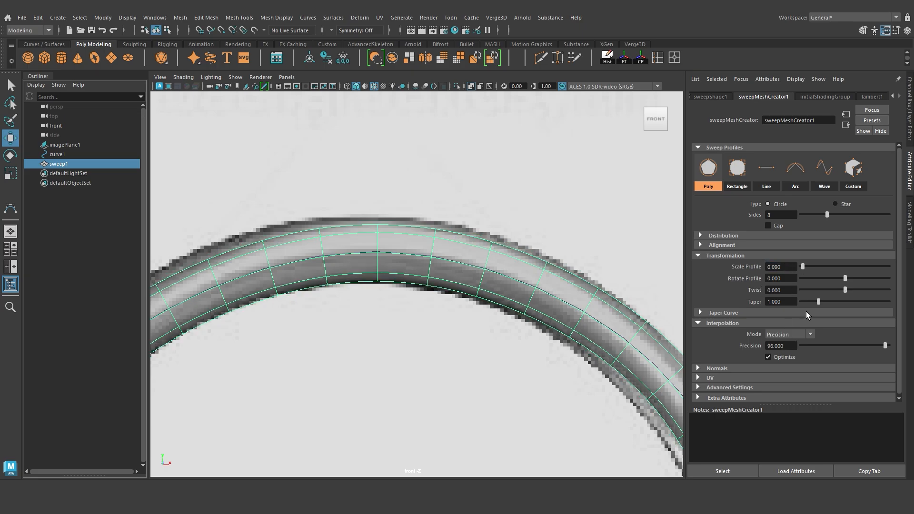
# - Examine how the swept wire fits the reference along the clip's arches, sides and free ends
pyautogui.scroll(-18, 419, 352)
pyautogui.scroll(8, 414, 376)
pyautogui.keyDown('alt'); pyautogui.moveTo(408, 387); pyautogui.dragTo(404, 176, button='middle'); pyautogui.keyUp('alt')
pyautogui.scroll(3, 407, 360)
pyautogui.keyDown('alt'); pyautogui.moveTo(394, 233); pyautogui.dragTo(395, 363, button='middle'); pyautogui.keyUp('alt')
pyautogui.rightClick(481, 186)
pyautogui.click(441, 177)
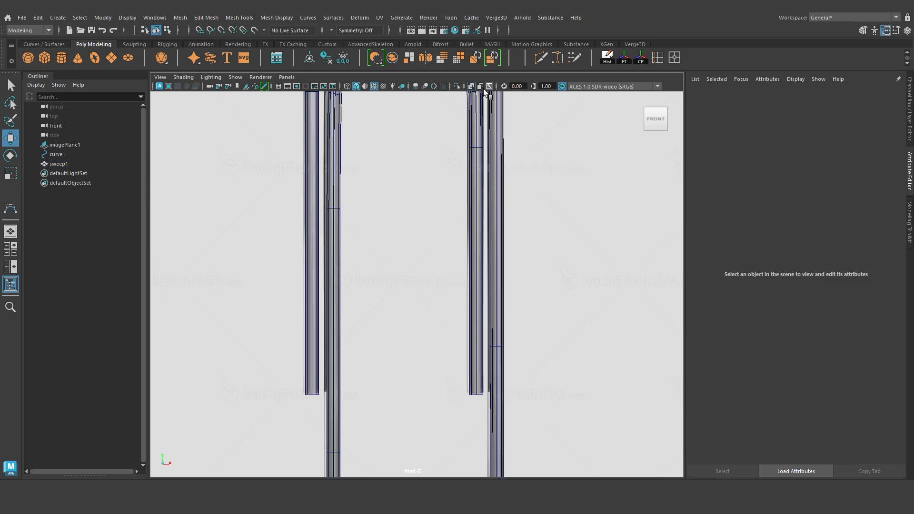
# - Turn off X-ray shading in the front view, return to perspective and turn off the wireframe overlay on shaded objects
pyautogui.click(472, 87)
pyautogui.press('space')
pyautogui.moveTo(528, 171); pyautogui.dragTo(530, 135)
pyautogui.keyDown('alt'); pyautogui.moveTo(481, 235); pyautogui.dragTo(355, 210); pyautogui.keyUp('alt')
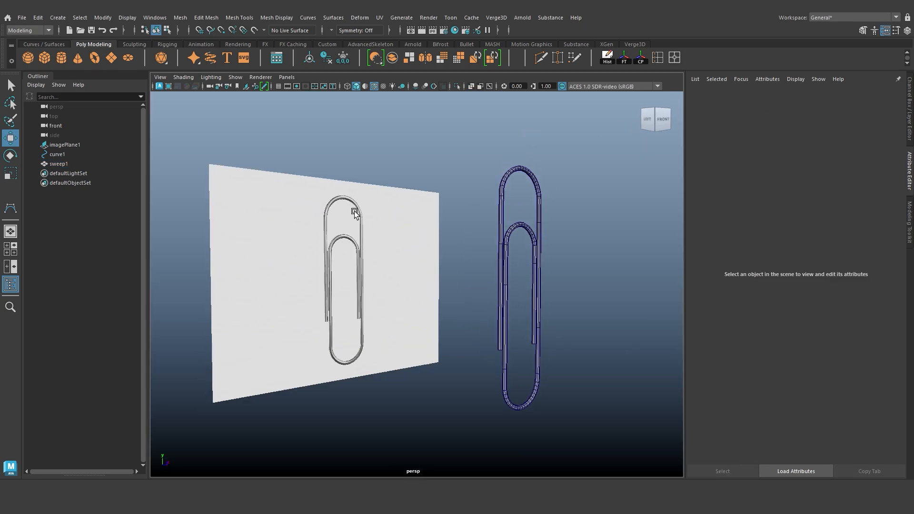
pyautogui.click(374, 86)
# - Extrude the open border edges at the outer arch's free wire end inward to form a ring
pyautogui.keyDown('alt'); pyautogui.moveTo(415, 314); pyautogui.dragTo(450, 287); pyautogui.keyUp('alt')
pyautogui.click(352, 212)
pyautogui.keyDown('alt'); pyautogui.moveTo(369, 230); pyautogui.dragTo(343, 247); pyautogui.keyUp('alt')
pyautogui.press('F10')
pyautogui.doubleClick(399, 196)
pyautogui.press('f')
pyautogui.scroll(-5, 400, 195)
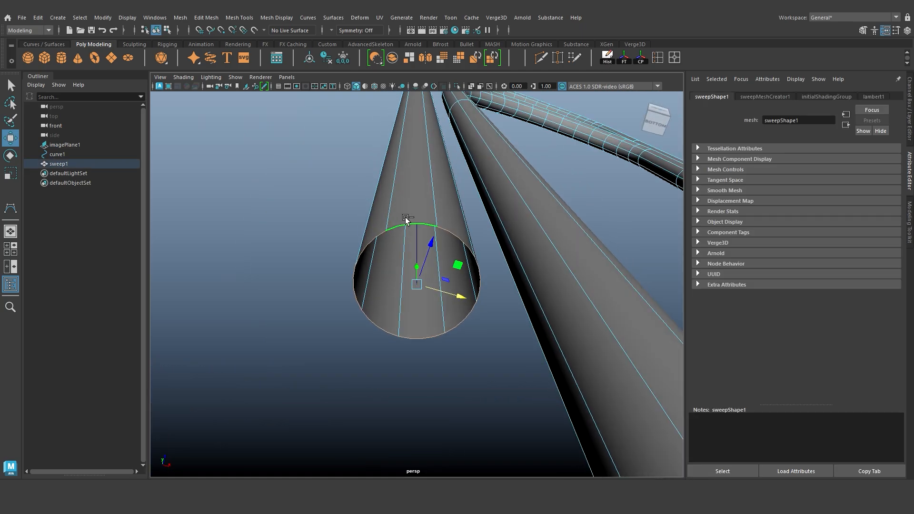
pyautogui.hotkey('ctrl', 'e')
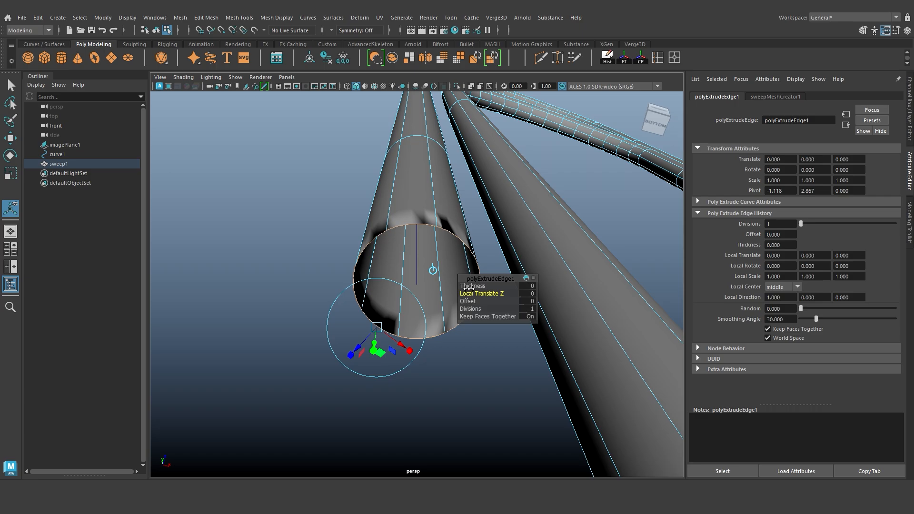
pyautogui.moveTo(484, 286); pyautogui.dragTo(463, 286)
# - Fill the remaining hole in the outer arch's wire end and cut crossing edges through the cap with Multi-Cut
pyautogui.press('1')
pyautogui.keyDown('shift'); pyautogui.moveTo(402, 250); pyautogui.dragTo(395, 376, button='right'); pyautogui.keyUp('shift')
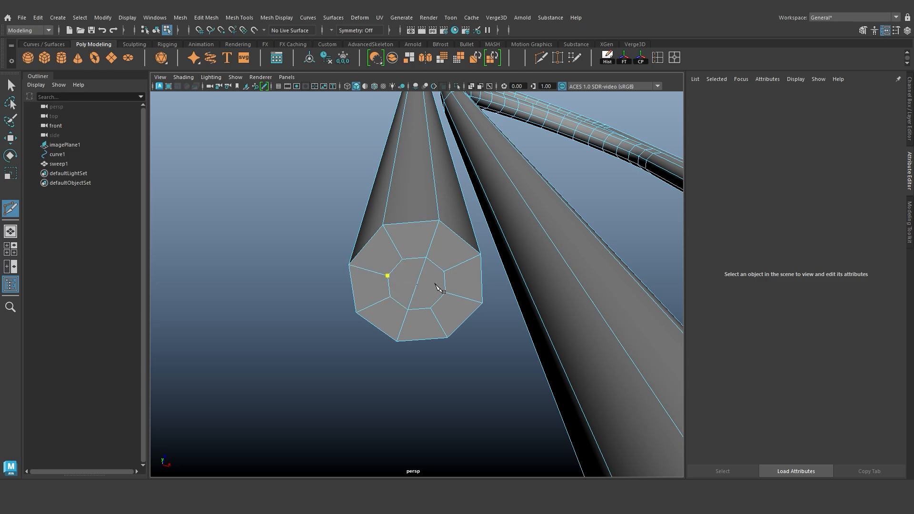
pyautogui.rightClick(414, 298)
pyautogui.press('w')
# - Bevel the rim edge loop of the outer arch's capped end with a fraction of 0.25
pyautogui.doubleClick(418, 222)
pyautogui.keyDown('shift'); pyautogui.moveTo(418, 221); pyautogui.dragTo(473, 226, button='right'); pyautogui.keyUp('shift')
pyautogui.click(509, 324)
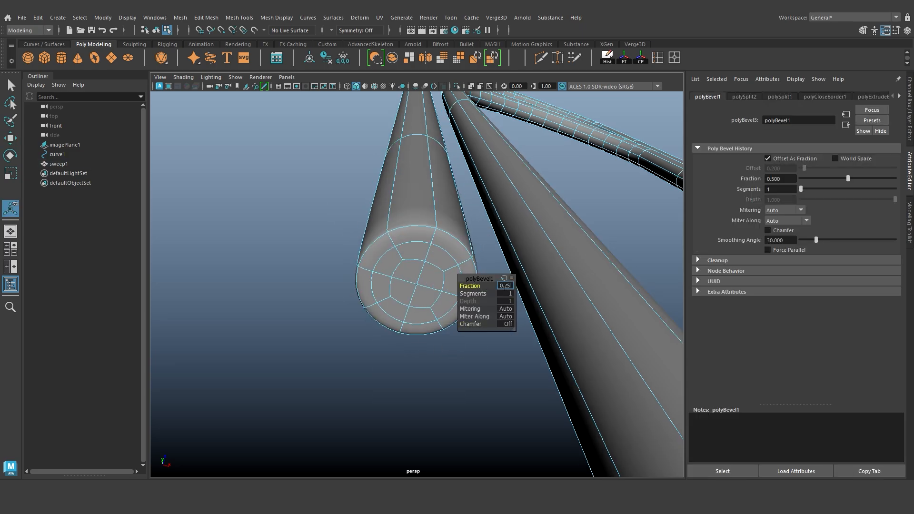
pyautogui.write('0.25')
pyautogui.press('Return')
pyautogui.click(298, 204)
# - Extrude the open border edges at the inner arch's free wire end inward with a thickness of -0.048
pyautogui.keyDown('alt'); pyautogui.moveTo(408, 296); pyautogui.dragTo(398, 343); pyautogui.keyUp('alt')
pyautogui.keyDown('alt'); pyautogui.moveTo(397, 343); pyautogui.dragTo(122, 257, button='right'); pyautogui.keyUp('alt')
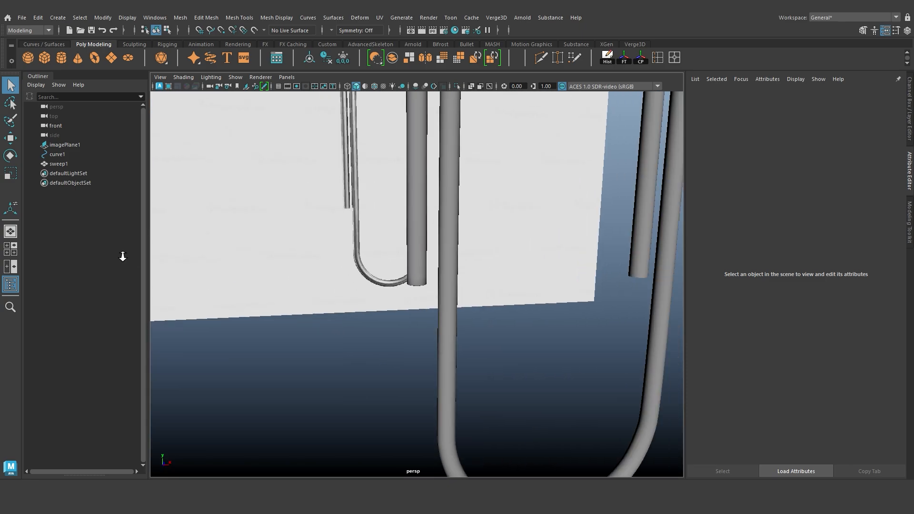
pyautogui.keyDown('alt'); pyautogui.moveTo(305, 262); pyautogui.dragTo(443, 269); pyautogui.keyUp('alt')
pyautogui.click(470, 268)
pyautogui.moveTo(470, 268); pyautogui.dragTo(471, 238, button='right')
pyautogui.doubleClick(468, 277)
pyautogui.press('f')
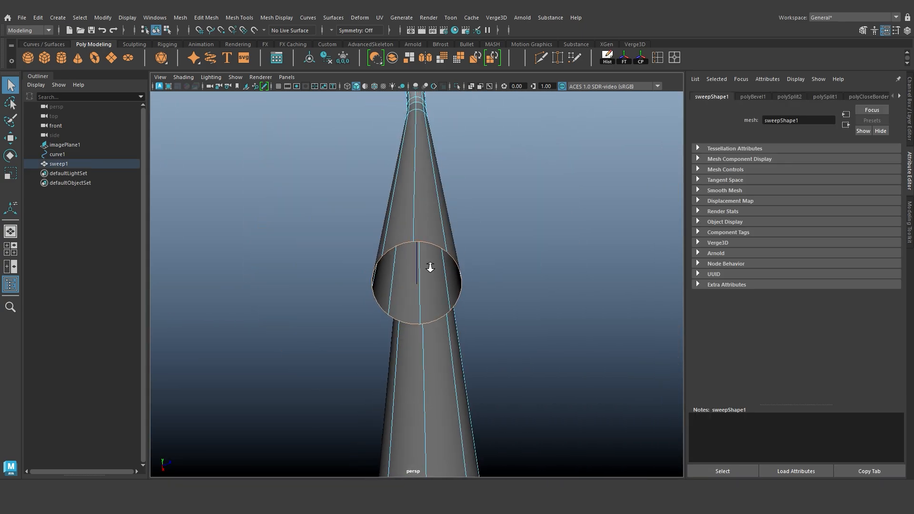
pyautogui.keyDown('shift'); pyautogui.moveTo(417, 252); pyautogui.dragTo(508, 332, button='right'); pyautogui.keyUp('shift')
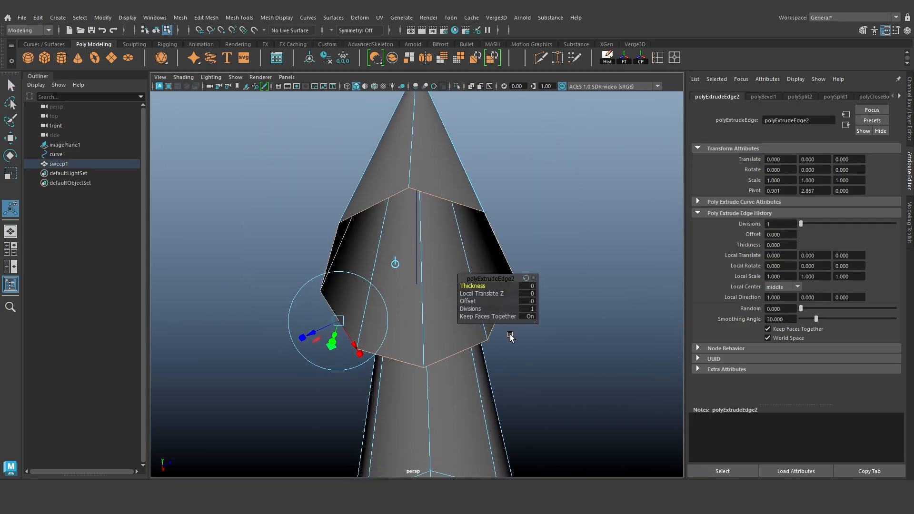
pyautogui.moveTo(469, 286); pyautogui.dragTo(446, 286)
# - Fill the hole in the inner arch's wire end and cut two crossing edges through the cap with Multi-Cut
pyautogui.keyDown('shift'); pyautogui.moveTo(430, 225); pyautogui.dragTo(420, 350, button='right'); pyautogui.keyUp('shift')
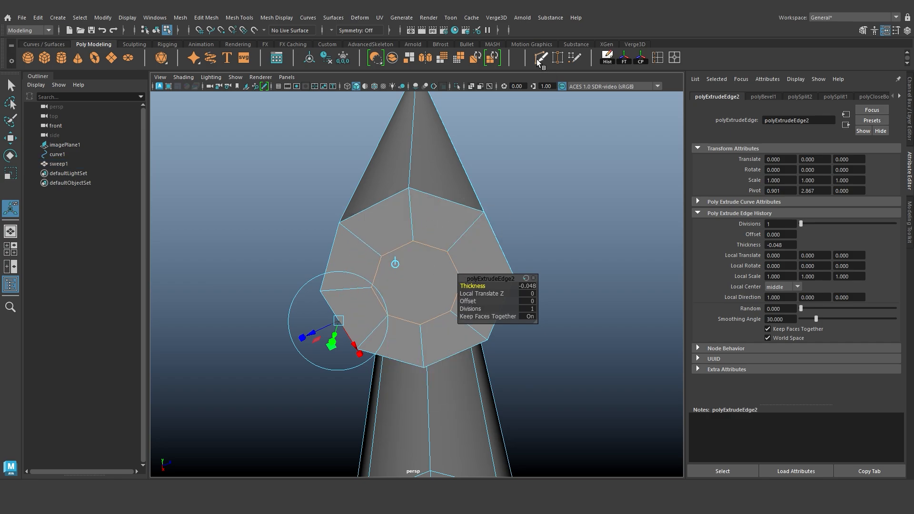
pyautogui.click(372, 288)
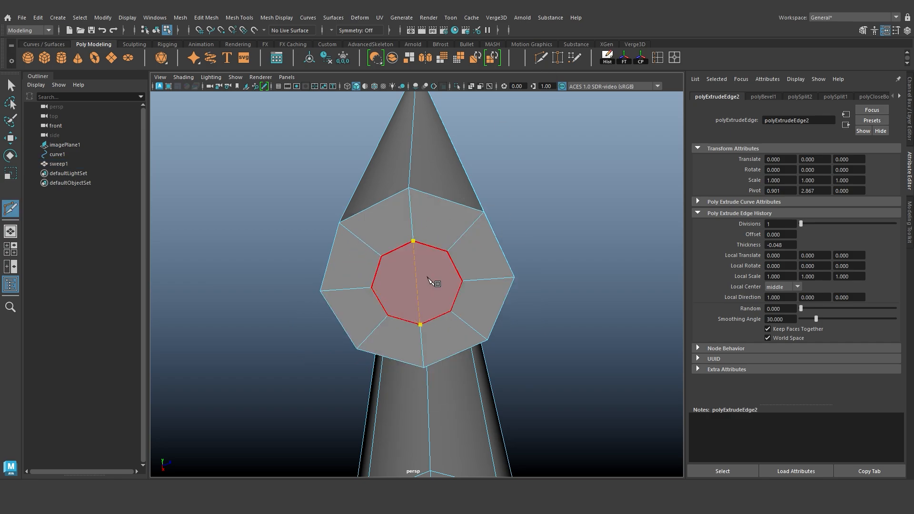
pyautogui.rightClick(428, 278)
pyautogui.click(372, 287)
pyautogui.click(462, 281)
pyautogui.rightClick(463, 296)
pyautogui.press('w')
# - Bevel the rim edge loop of the inner arch's capped end with a fraction of 0.25
pyautogui.press('3')
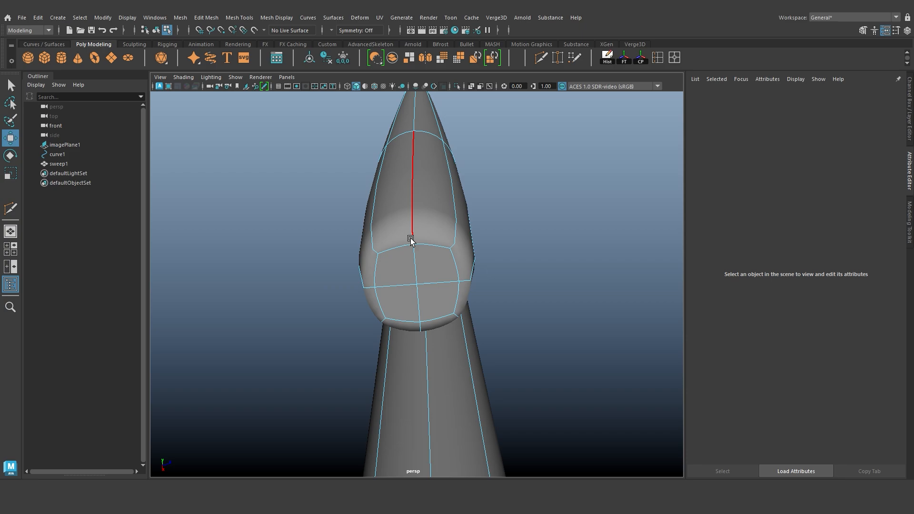
pyautogui.press('1')
pyautogui.doubleClick(431, 192)
pyautogui.keyDown('shift'); pyautogui.moveTo(431, 193); pyautogui.dragTo(478, 196, button='right'); pyautogui.keyUp('shift')
pyautogui.click(505, 324)
pyautogui.click(503, 288)
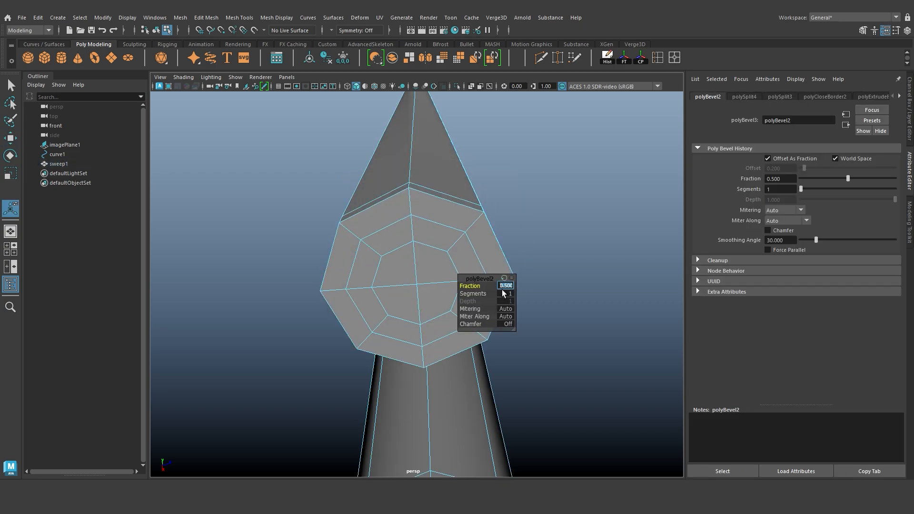
pyautogui.press('Return')
# - Insert supporting edge loops around the wire near its capped ends with Multi-Cut
pyautogui.keyDown('alt'); pyautogui.moveTo(427, 206); pyautogui.dragTo(432, 276); pyautogui.keyUp('alt')
pyautogui.click(541, 58)
pyautogui.keyDown('alt'); pyautogui.moveTo(428, 181); pyautogui.dragTo(419, 212); pyautogui.keyUp('alt')
pyautogui.scroll(-5, 419, 213)
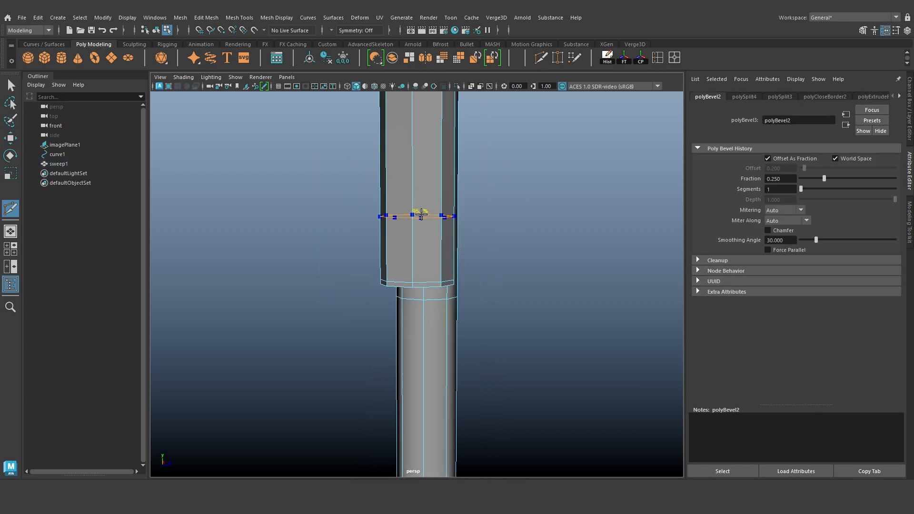
pyautogui.click(441, 282)
pyautogui.scroll(-3, 496, 244)
pyautogui.keyDown('alt'); pyautogui.moveTo(496, 244); pyautogui.dragTo(421, 259); pyautogui.keyUp('alt')
pyautogui.moveTo(505, 303)
pyautogui.keyDown('alt'); pyautogui.mouseDown()
pyautogui.moveTo(460, 304)
pyautogui.moveTo(516, 306)
pyautogui.mouseUp(); pyautogui.keyUp('alt')
pyautogui.scroll(-5, 459, 304)
# - Return the sweep mesh to object mode and display it with smooth mesh preview
pyautogui.press('w')
pyautogui.moveTo(410, 224); pyautogui.dragTo(450, 202, button='right')
pyautogui.press('3')
pyautogui.click(504, 268)
pyautogui.keyDown('alt'); pyautogui.moveTo(503, 268); pyautogui.dragTo(459, 285); pyautogui.keyUp('alt')
# - Hide layer1 with the reference image and inspect the finished paper clip from several angles
pyautogui.click(911, 109)
pyautogui.click(783, 391)
pyautogui.scroll(-5, 455, 340)
pyautogui.keyDown('alt'); pyautogui.moveTo(455, 391); pyautogui.dragTo(81, 351); pyautogui.keyUp('alt')
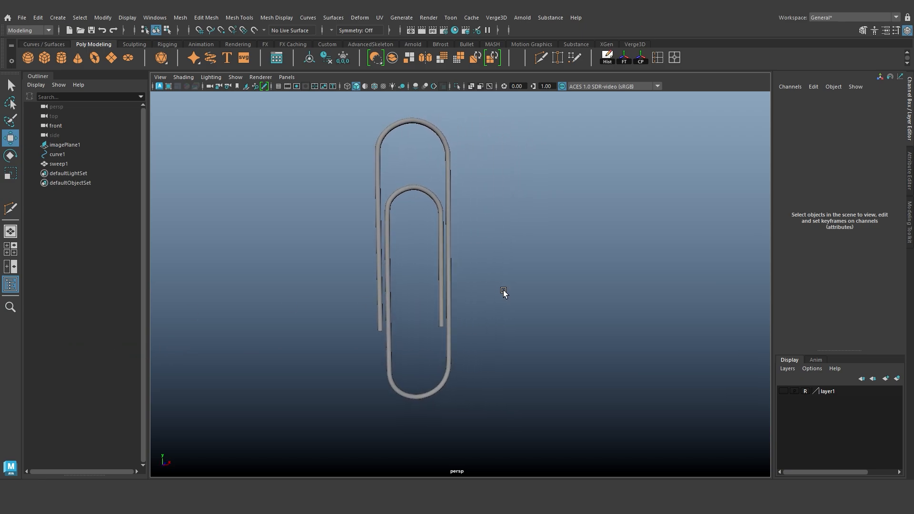
pyautogui.click(396, 199)
pyautogui.press('f')
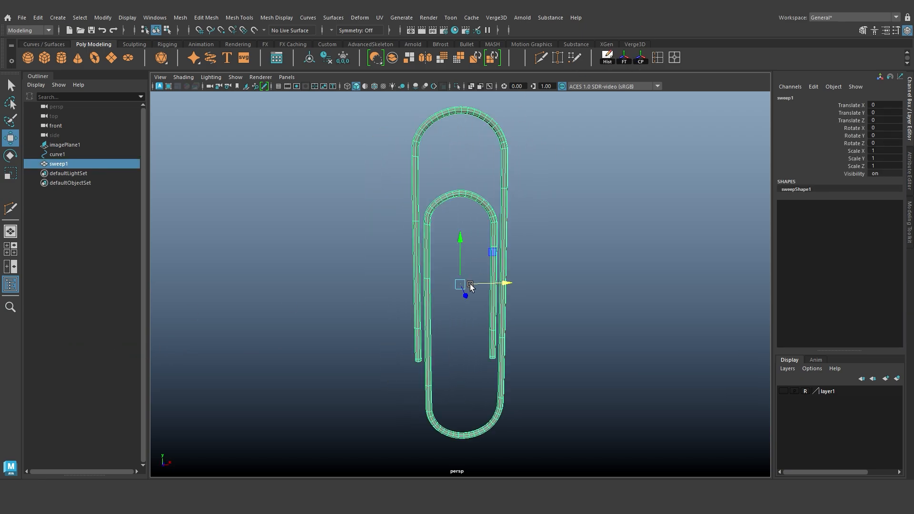
pyautogui.click(562, 348)
pyautogui.keyDown('alt'); pyautogui.moveTo(473, 355); pyautogui.dragTo(342, 362); pyautogui.keyUp('alt')
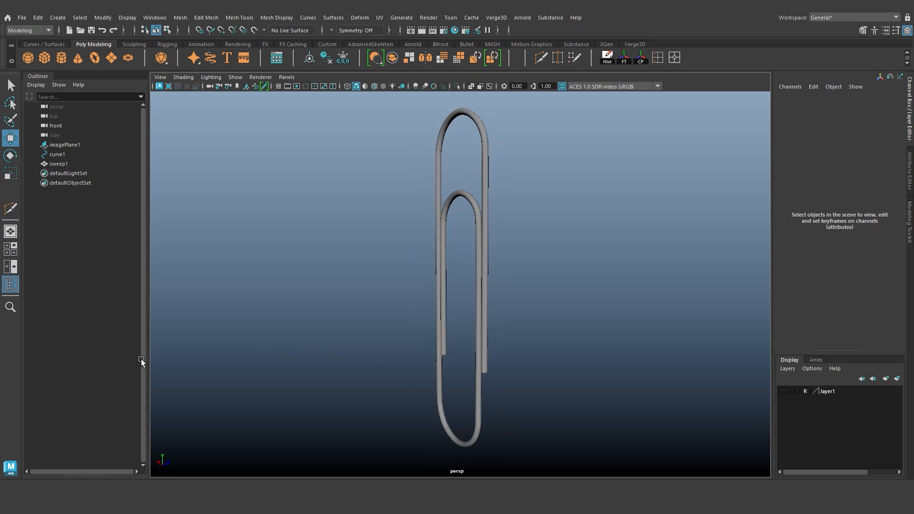